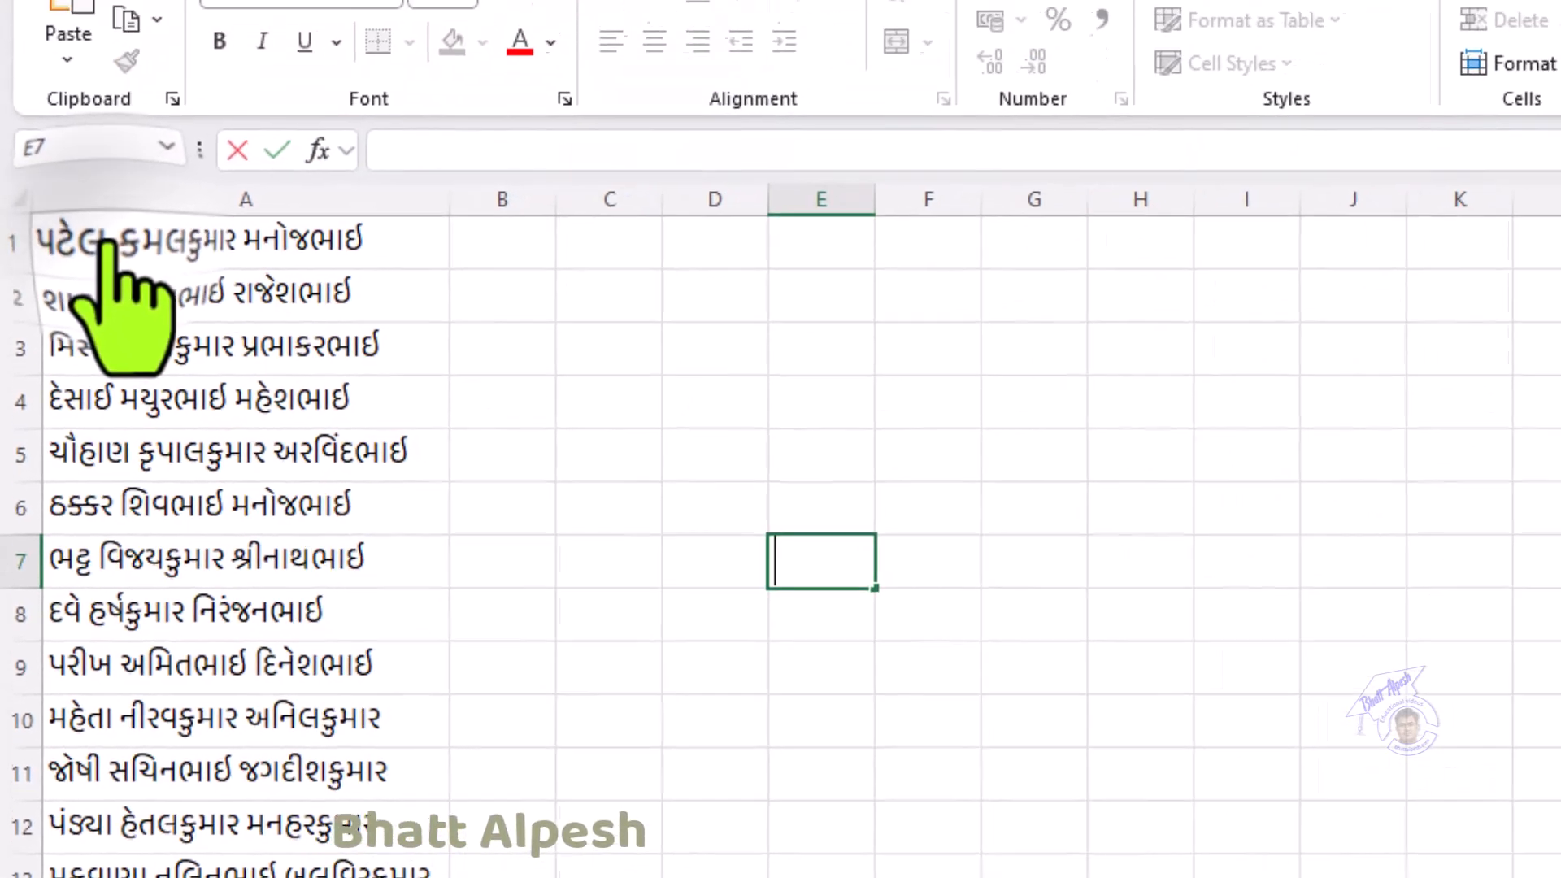
left_click(124, 81)
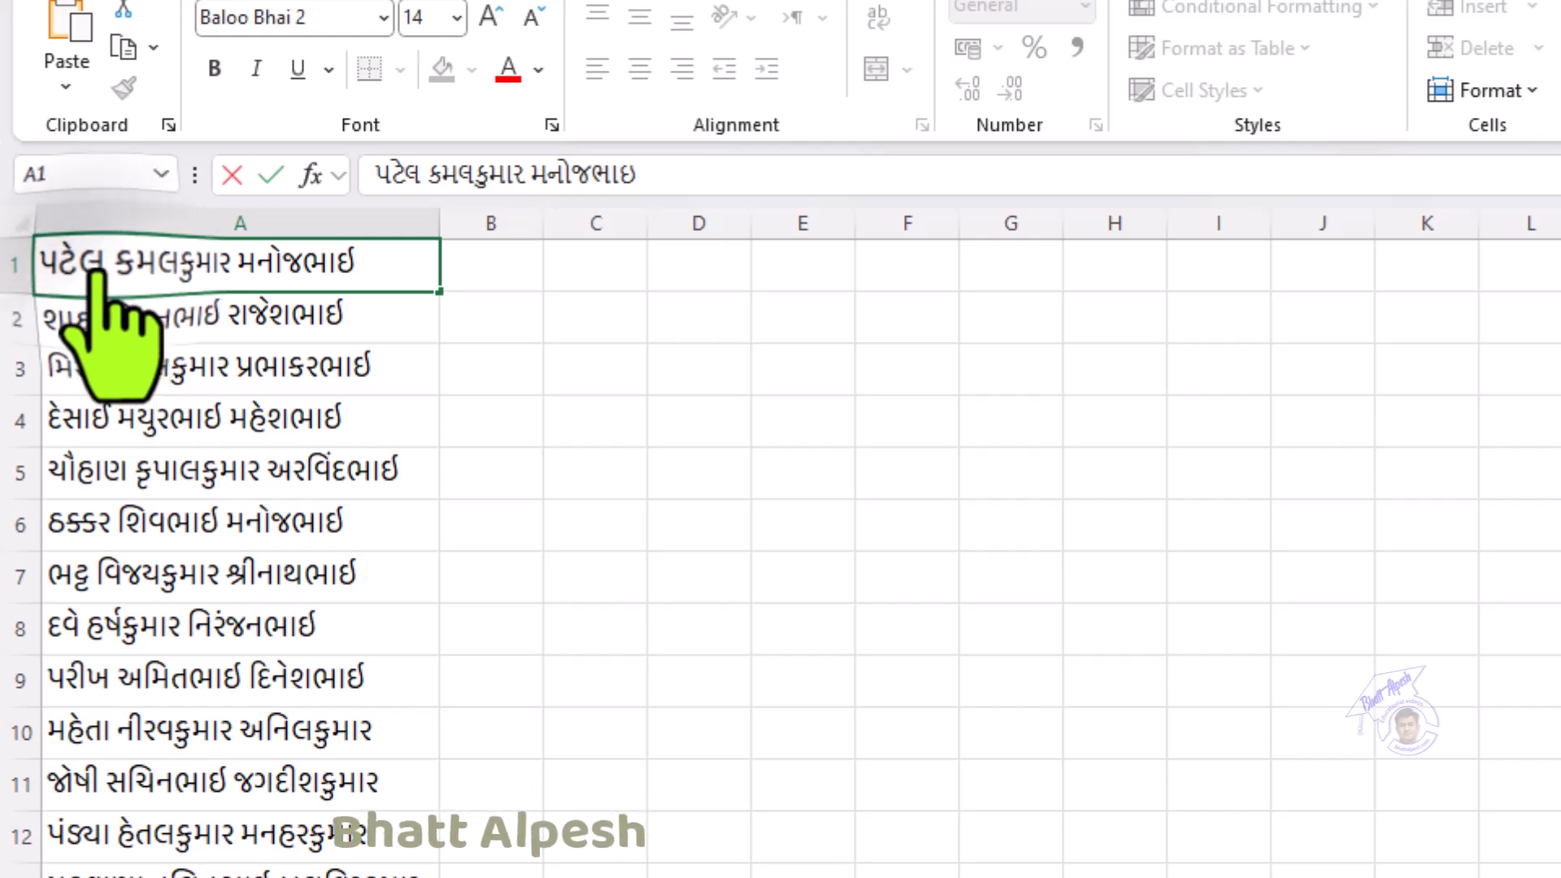
left_click_drag(103, 275, 47, 275)
right_click(63, 274)
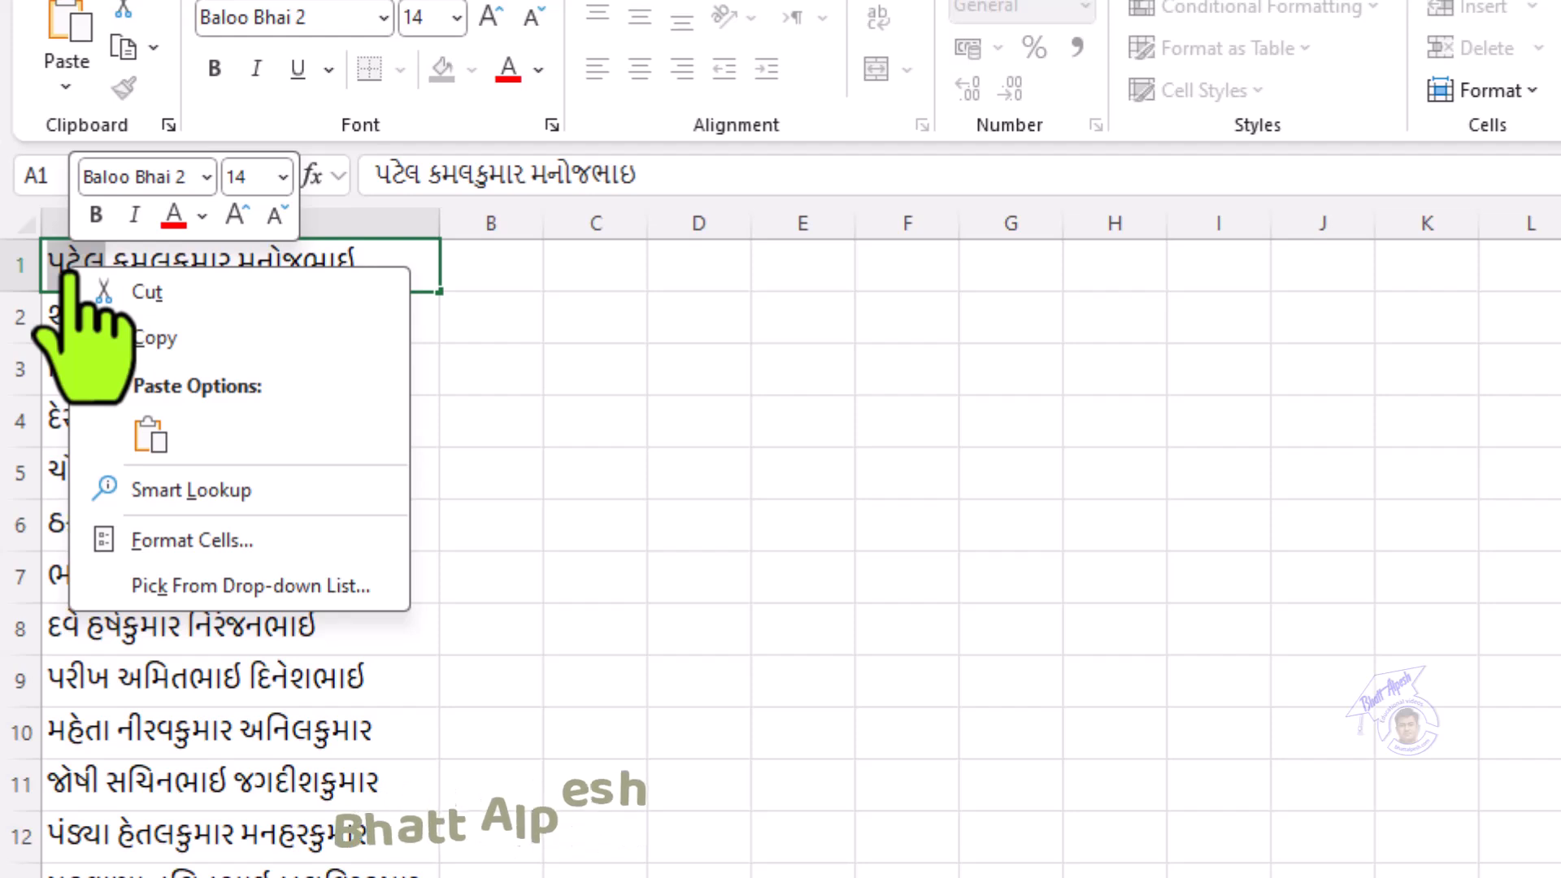
left_click(154, 339)
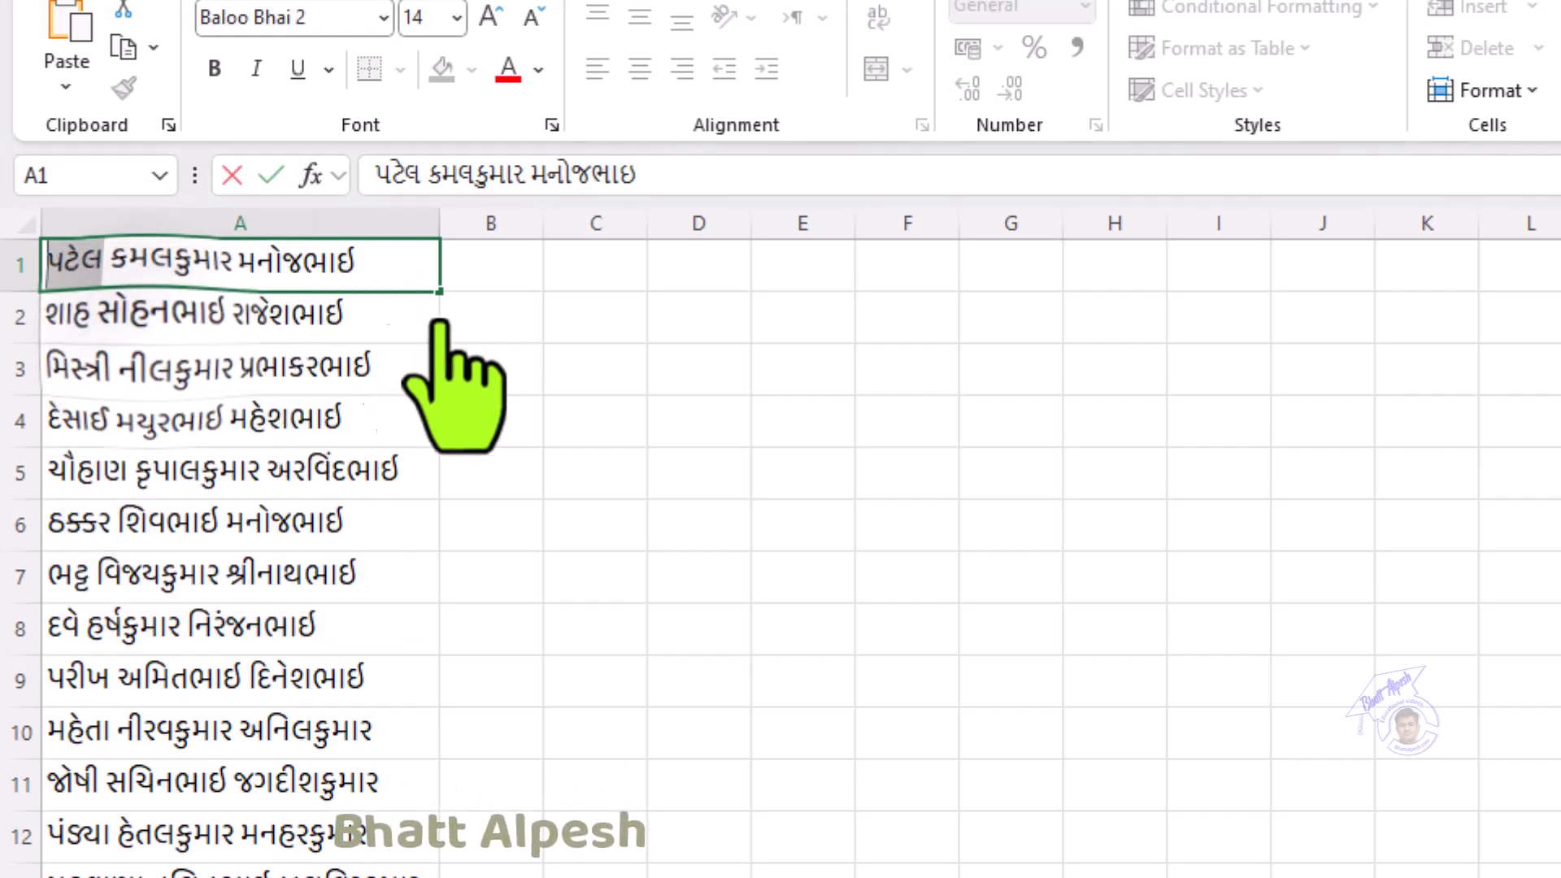
left_click(495, 279)
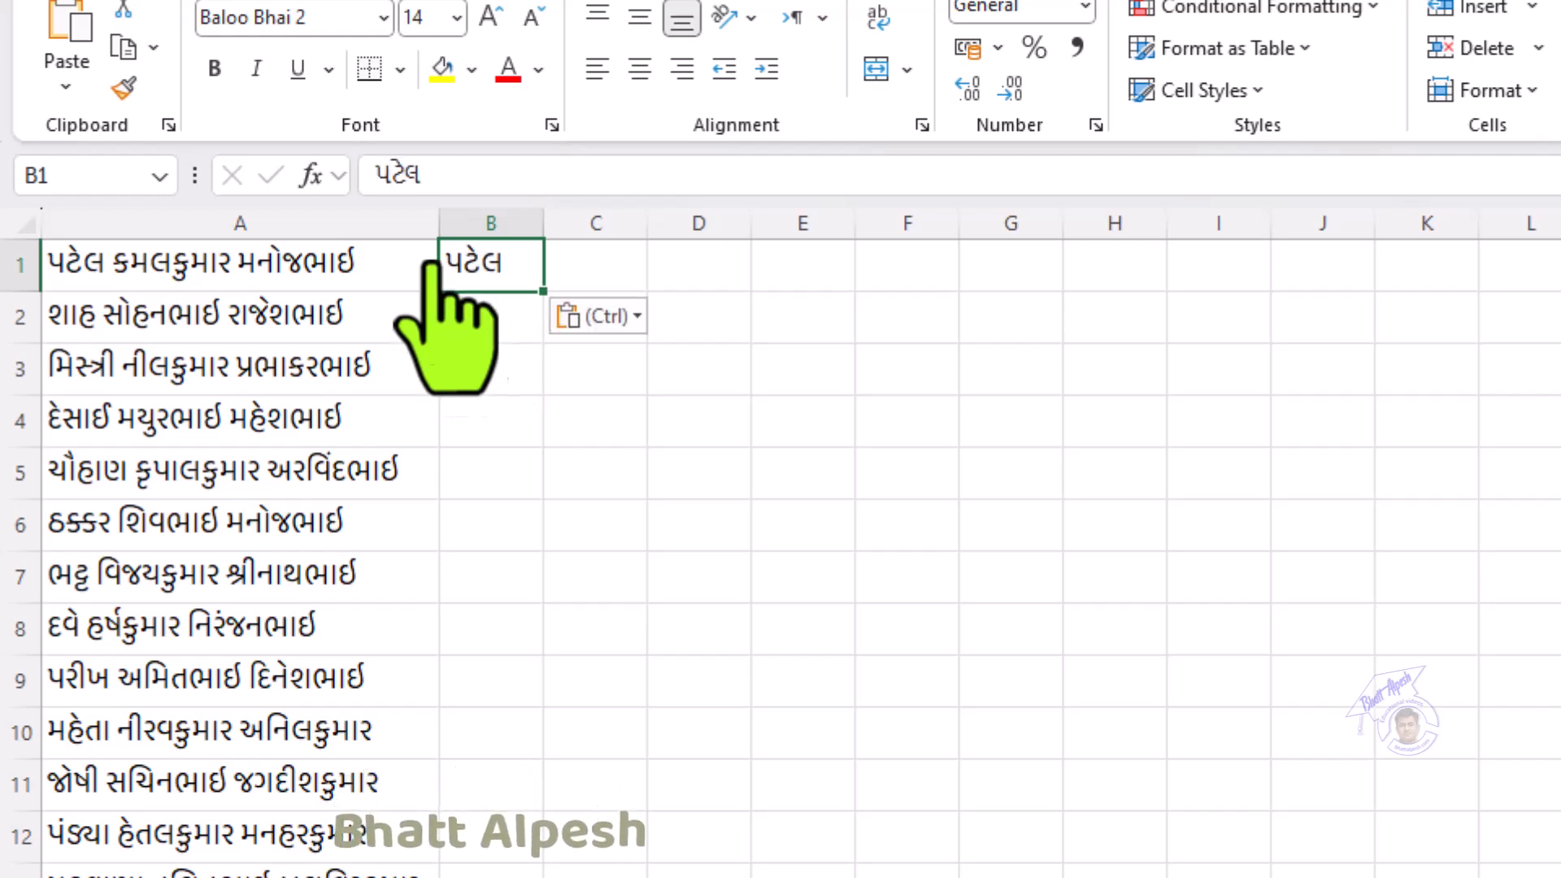
Step: Fill B1 down to row 15 and use Flash Fill to extract each row's surname
left_click_drag(541, 293, 492, 874)
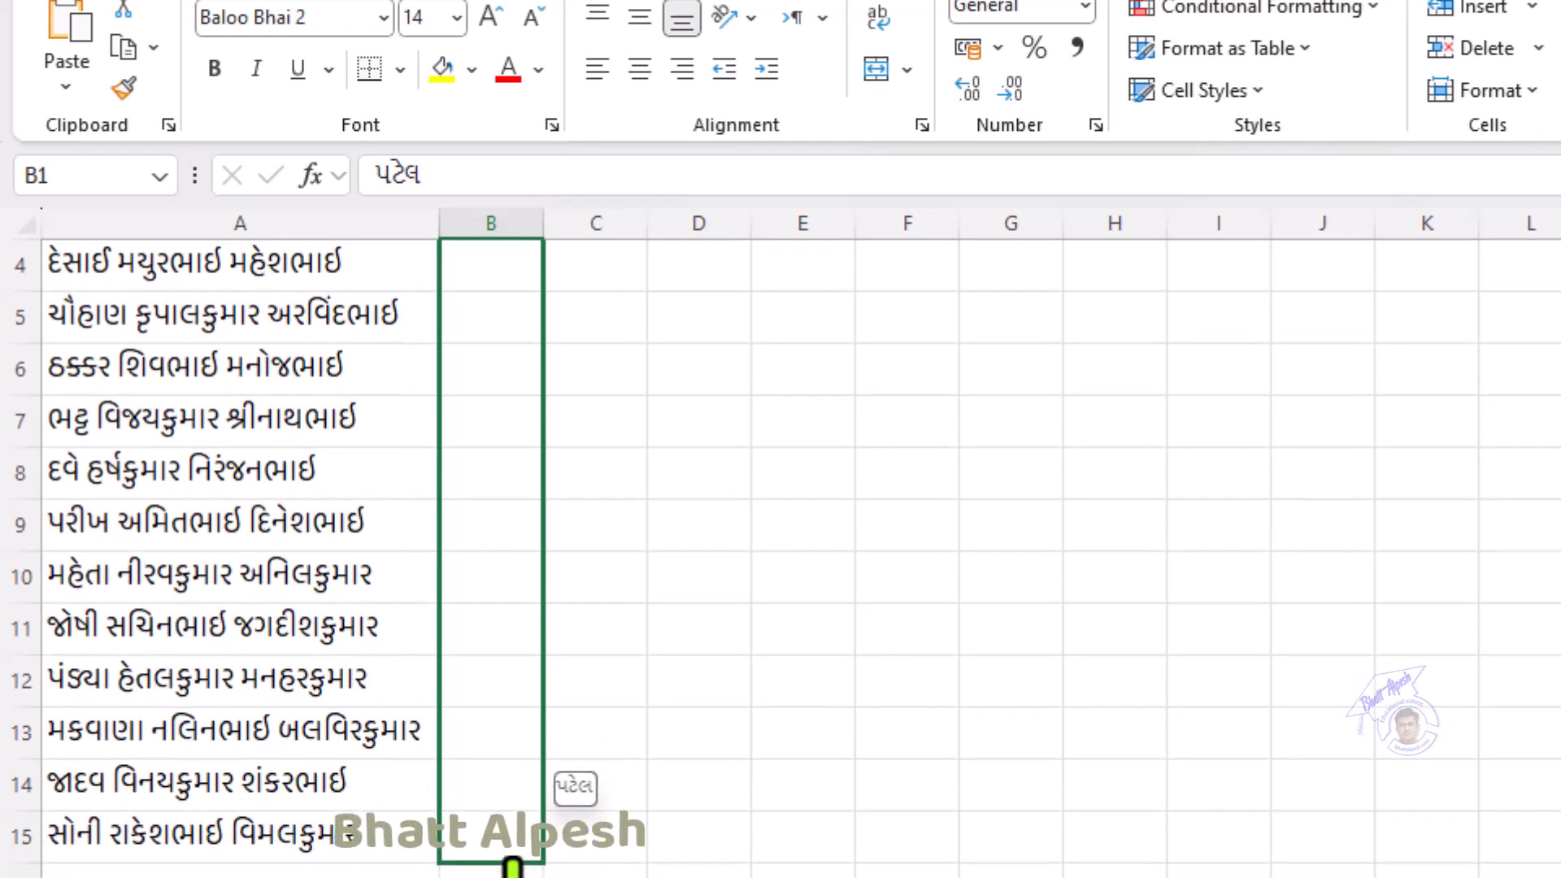
left_click_drag(512, 865, 509, 867)
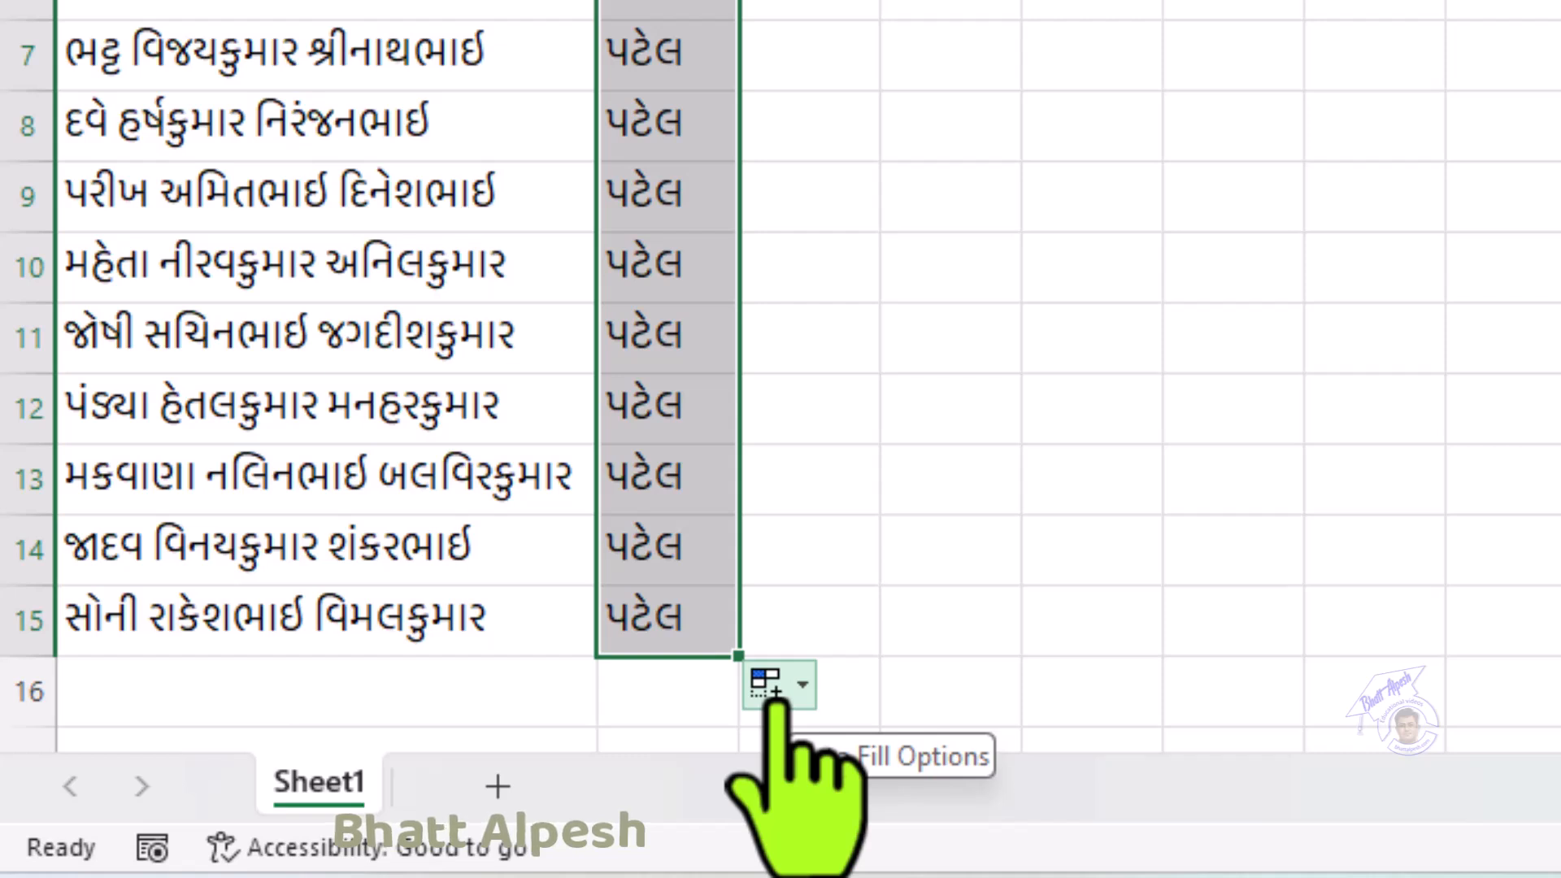
left_click(774, 691)
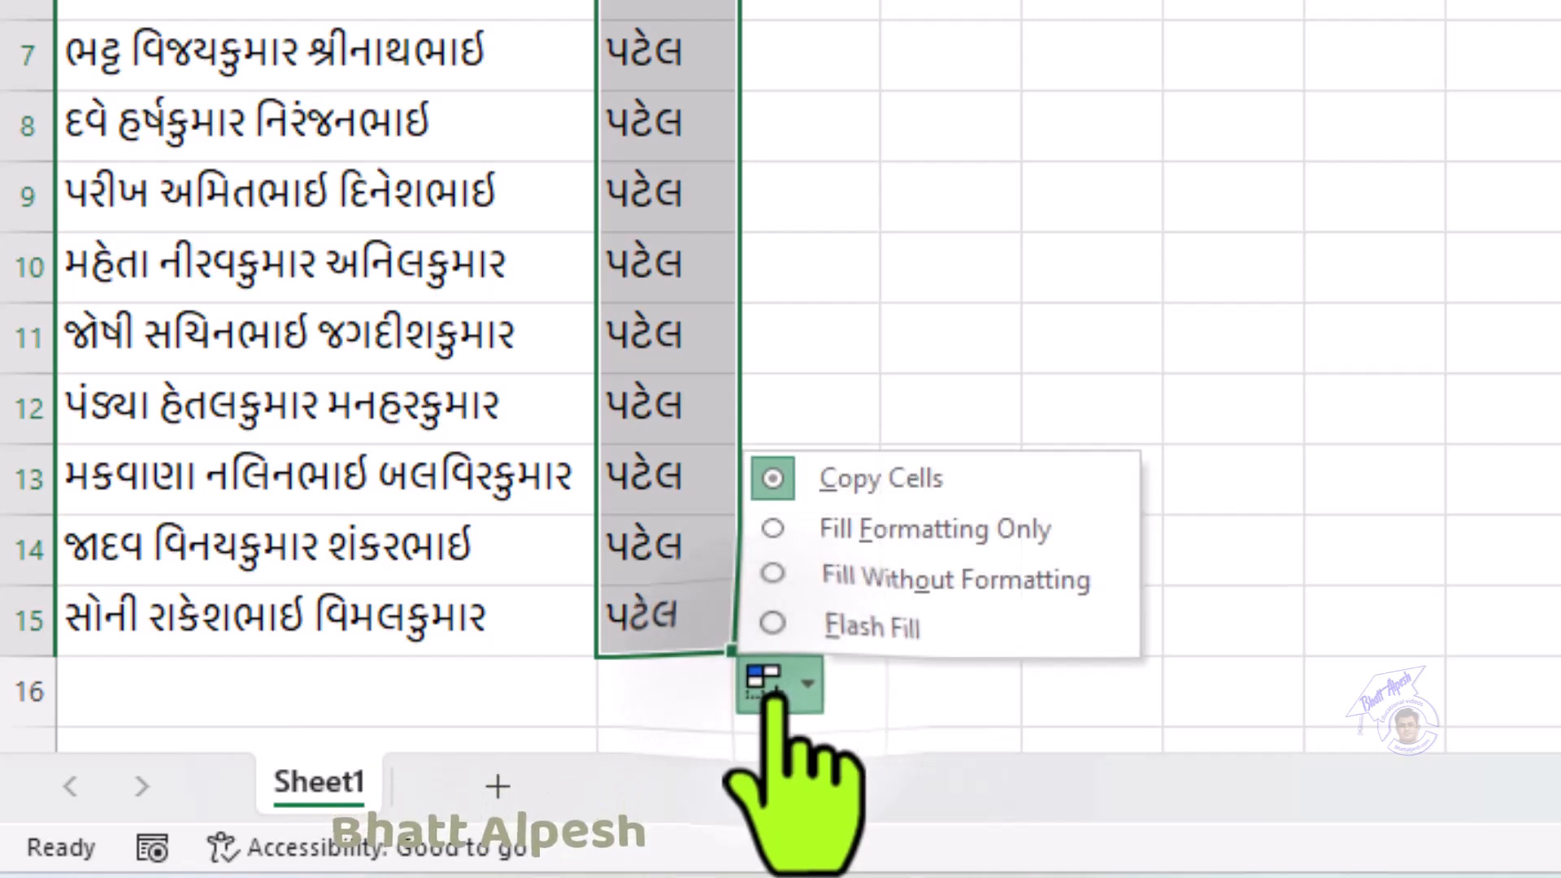
left_click(867, 632)
scroll(870, 644, "up", 1)
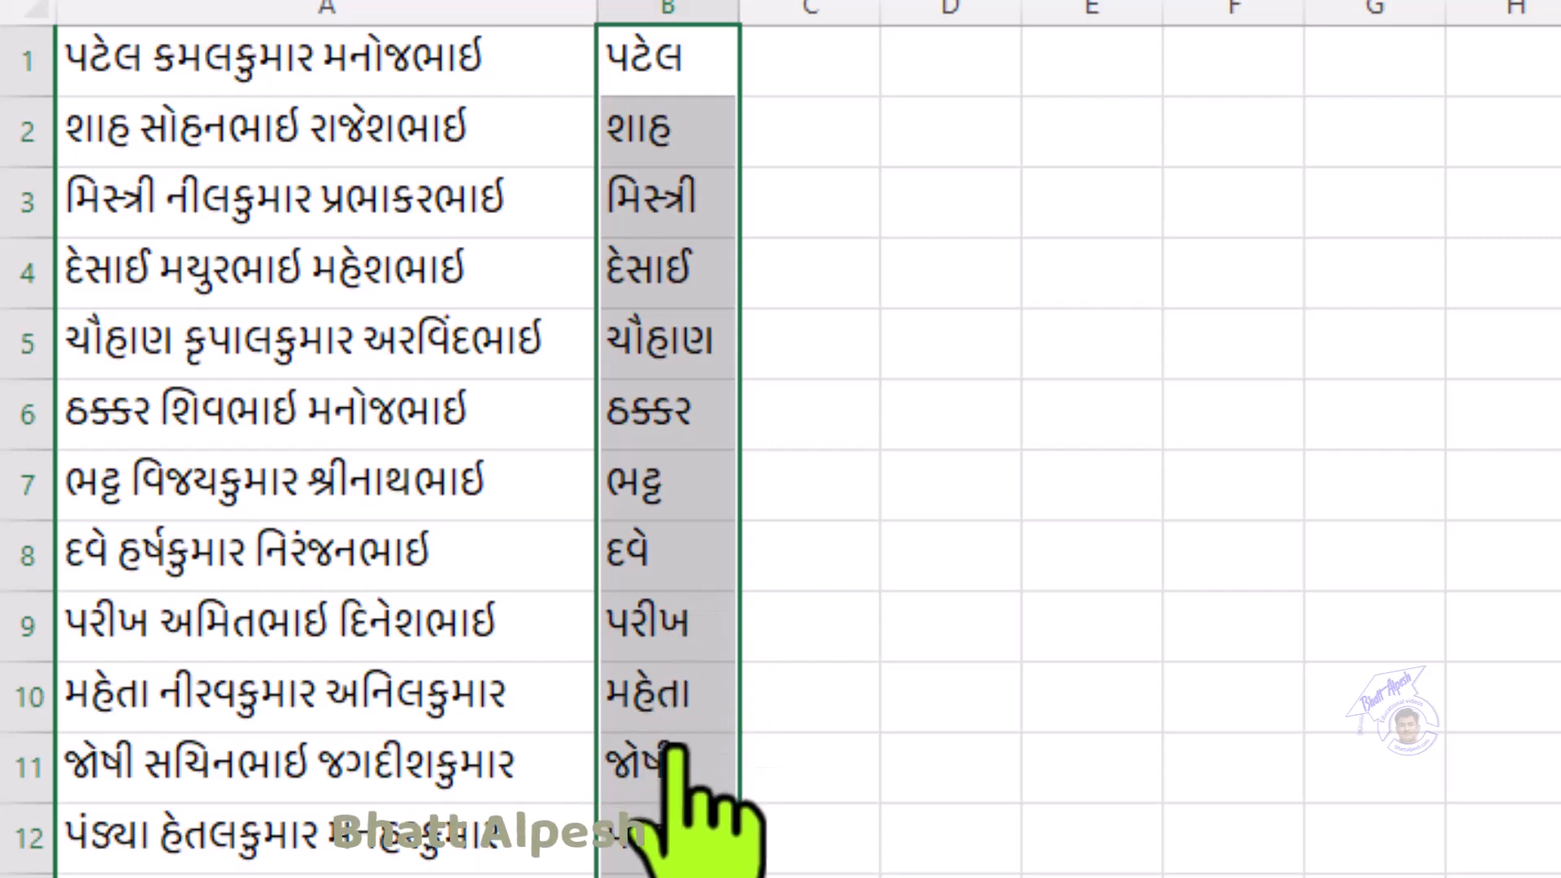
scroll(675, 760, "down", 2)
scroll(674, 756, "up", 2)
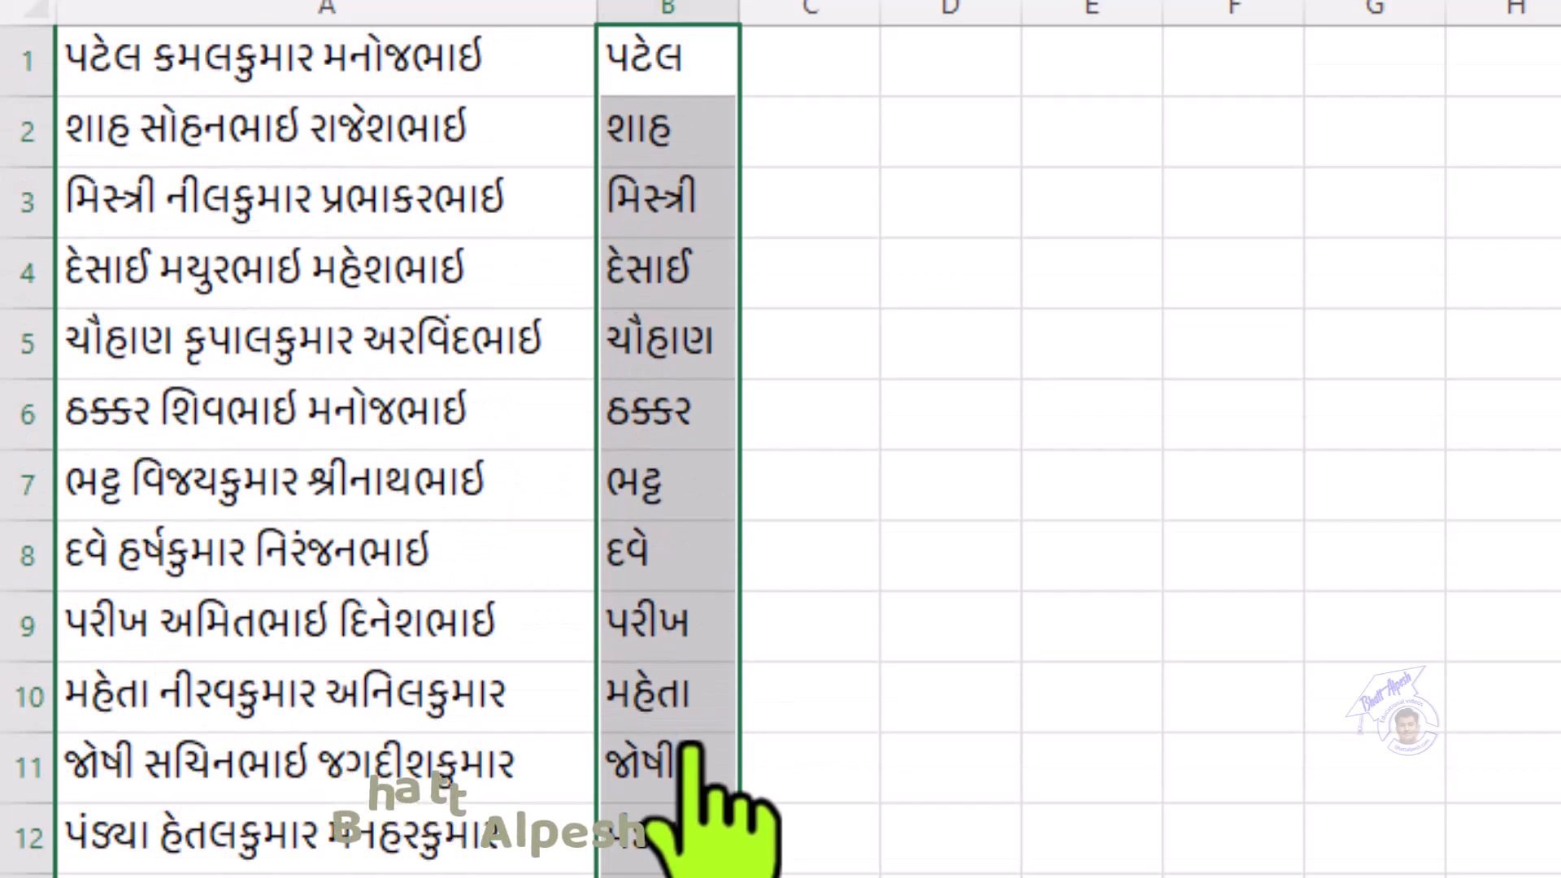
left_click(828, 77)
left_click(230, 63)
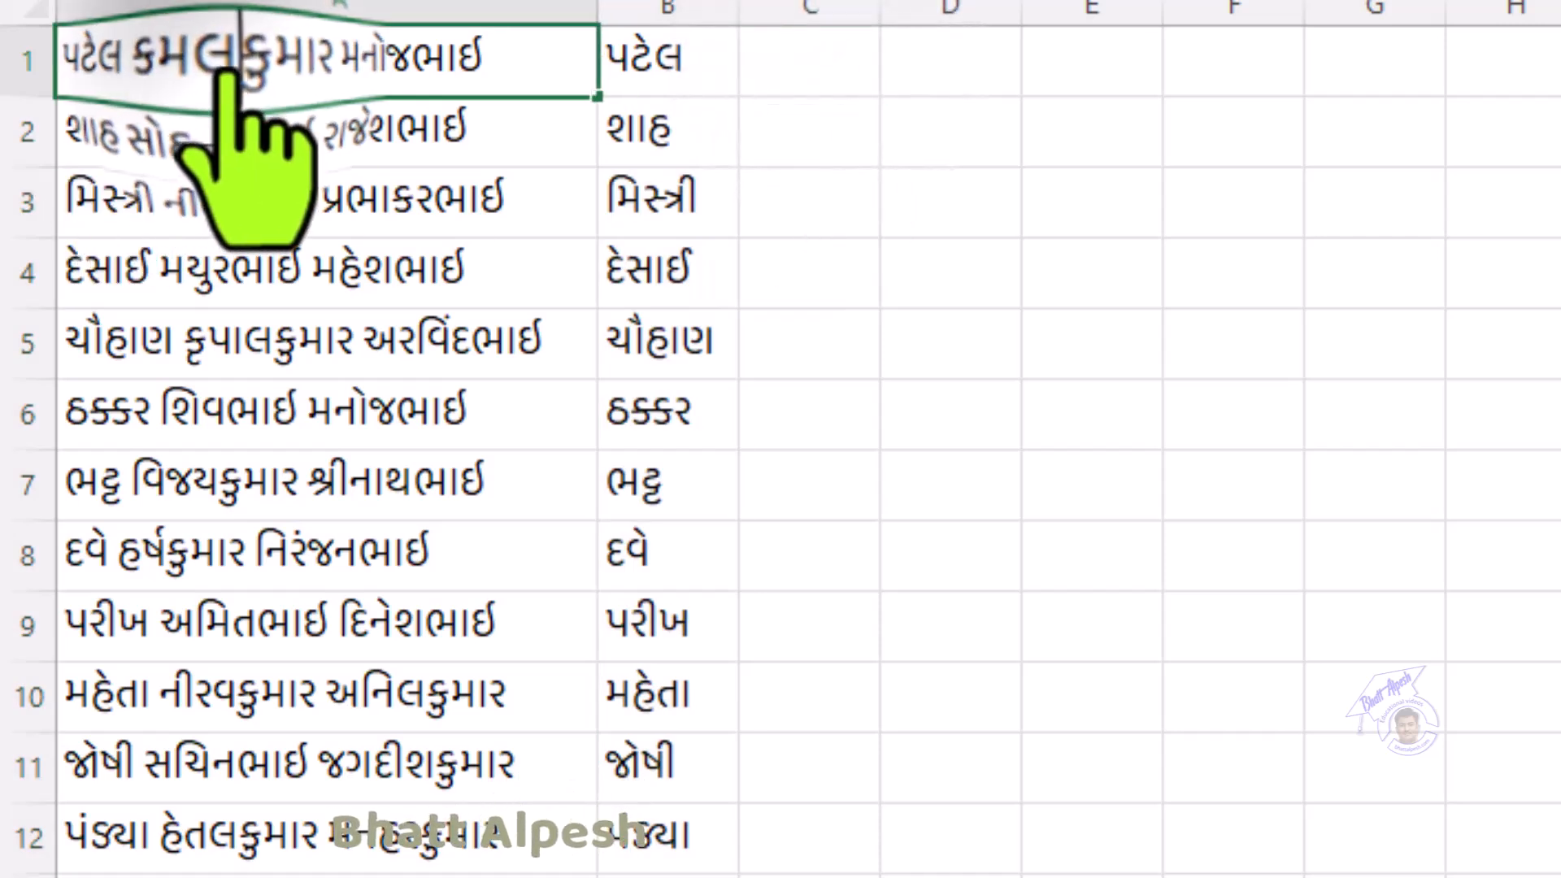
left_click_drag(312, 69, 154, 81)
right_click(220, 77)
left_click(244, 156)
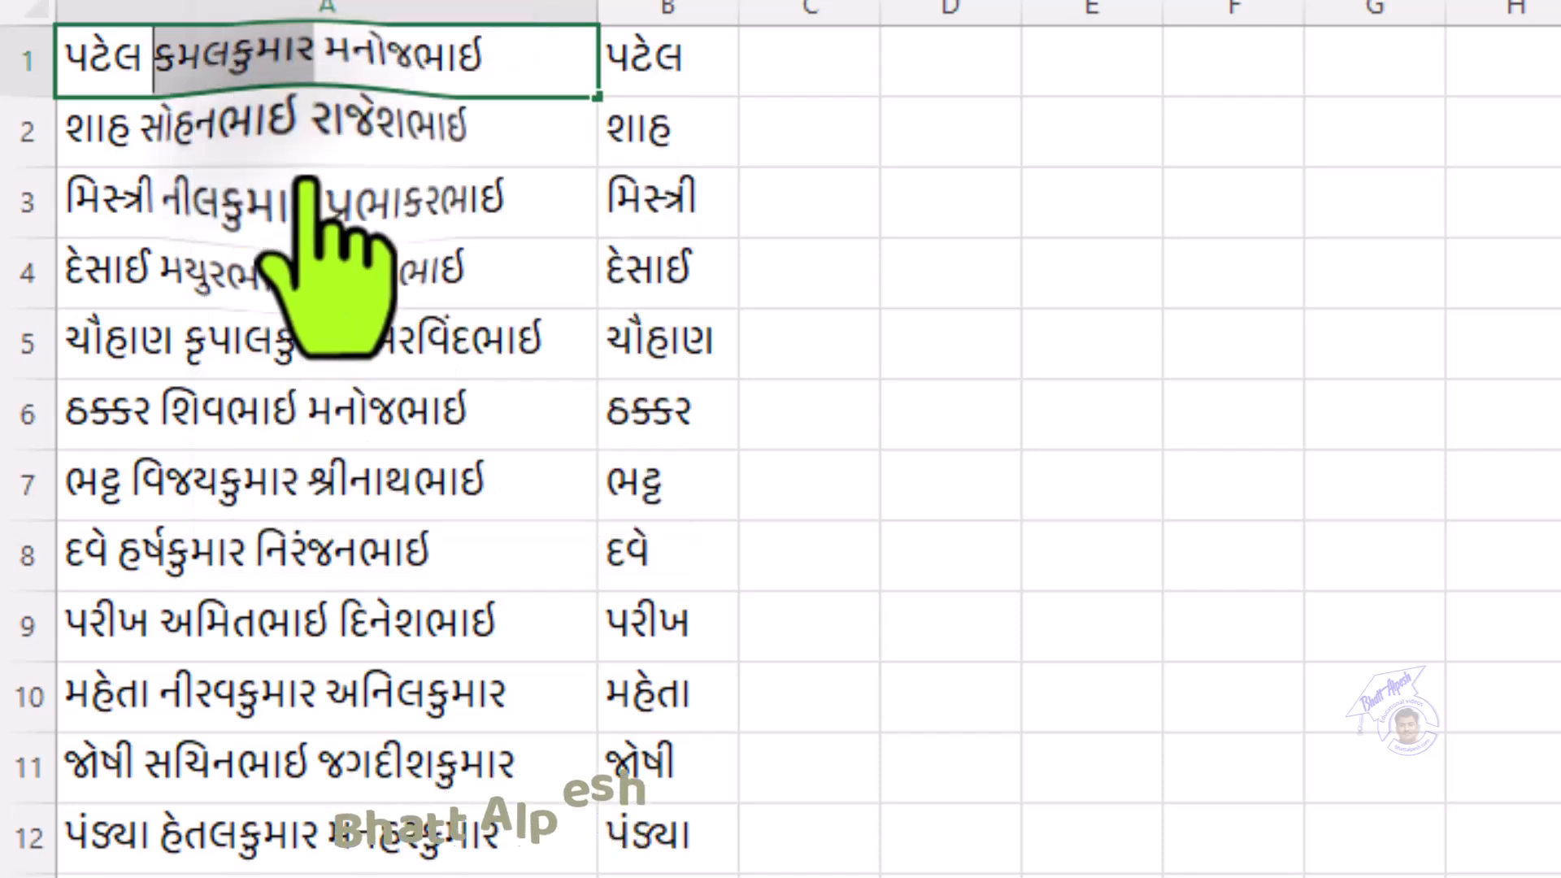
left_click(829, 78)
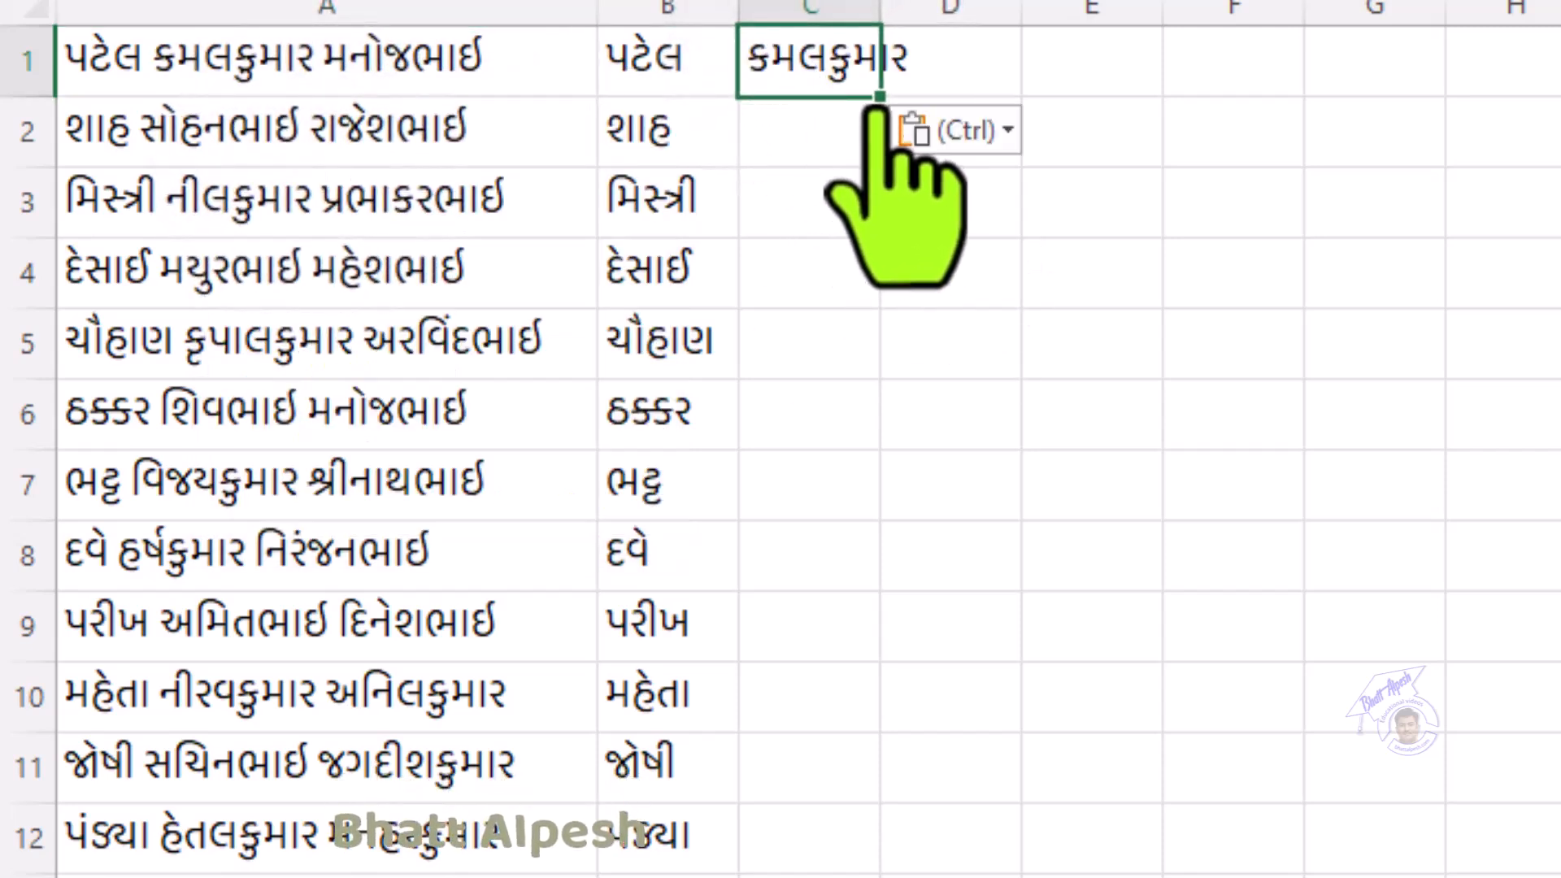
Step: Flash Fill column C with each row's first name through row 15, and widen the column
left_click_drag(881, 99, 860, 866)
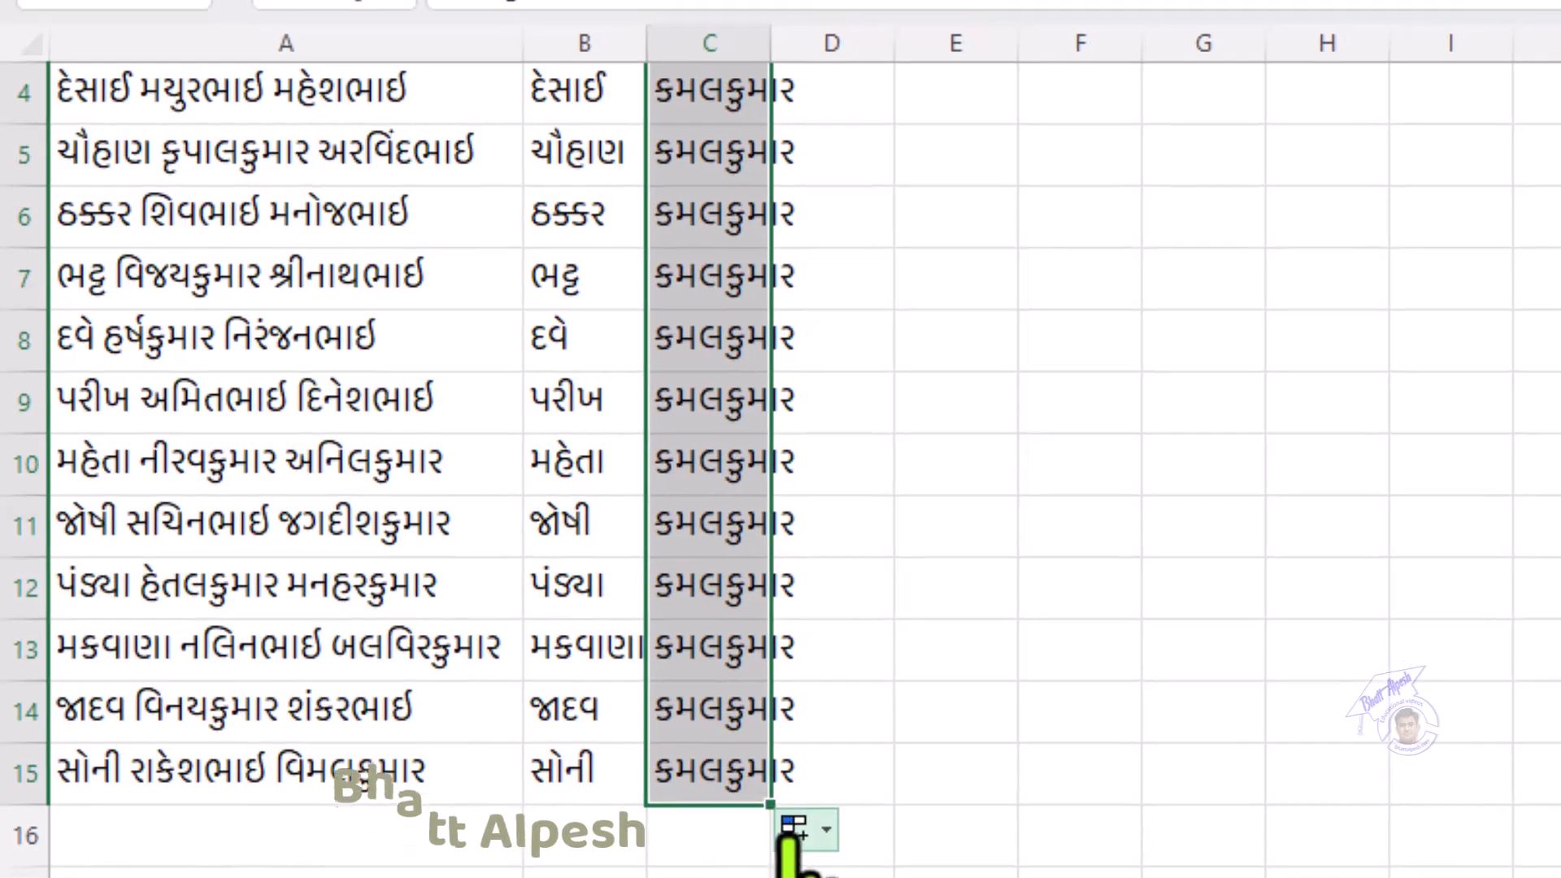
left_click(902, 877)
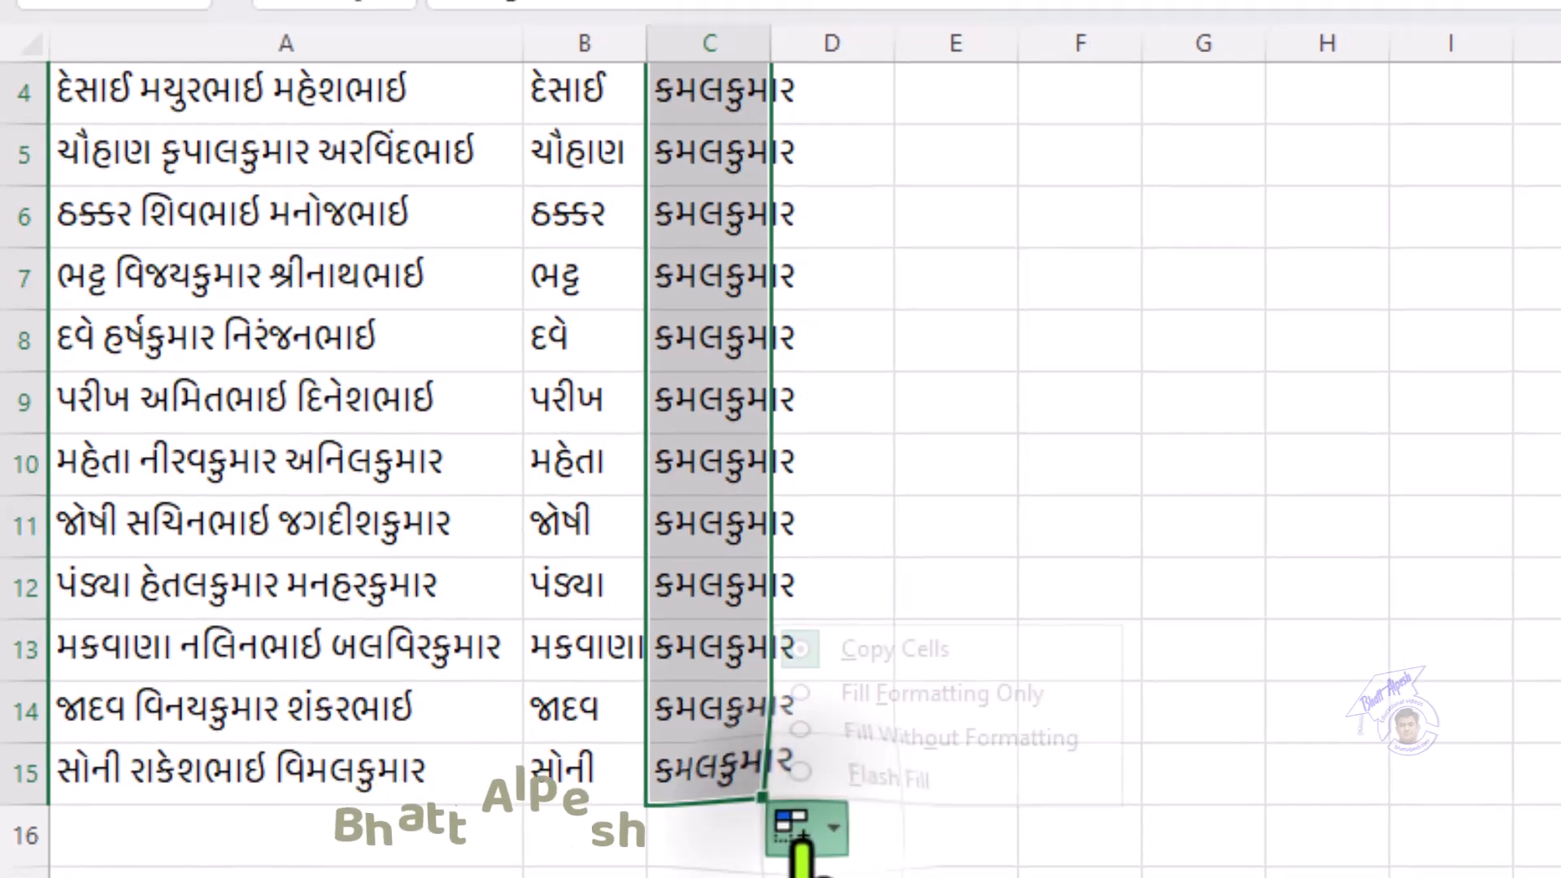
left_click(880, 782)
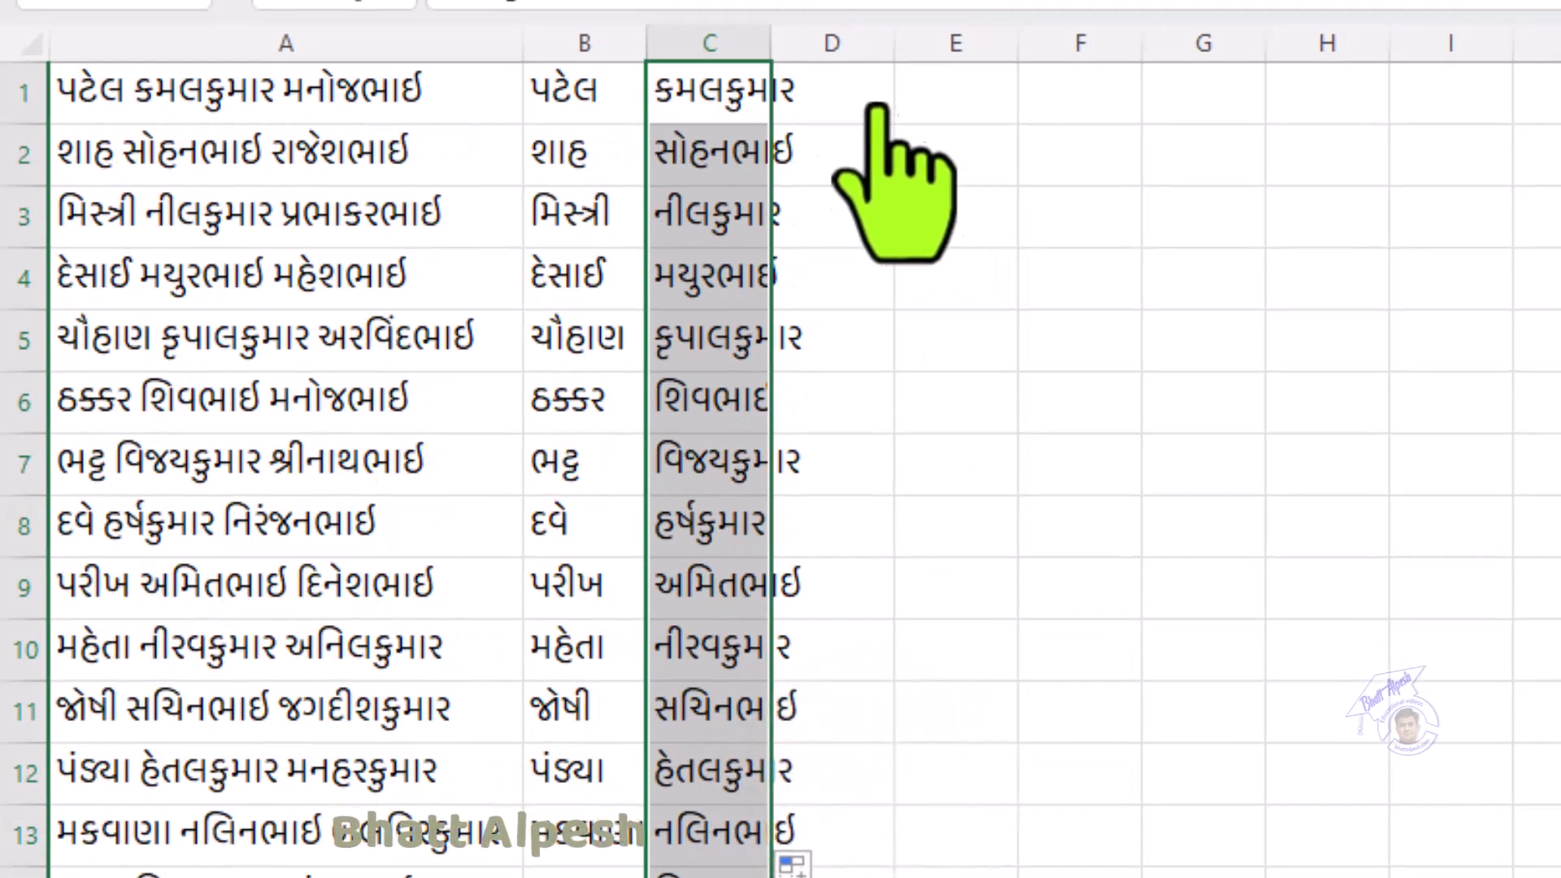
left_click_drag(770, 45, 837, 45)
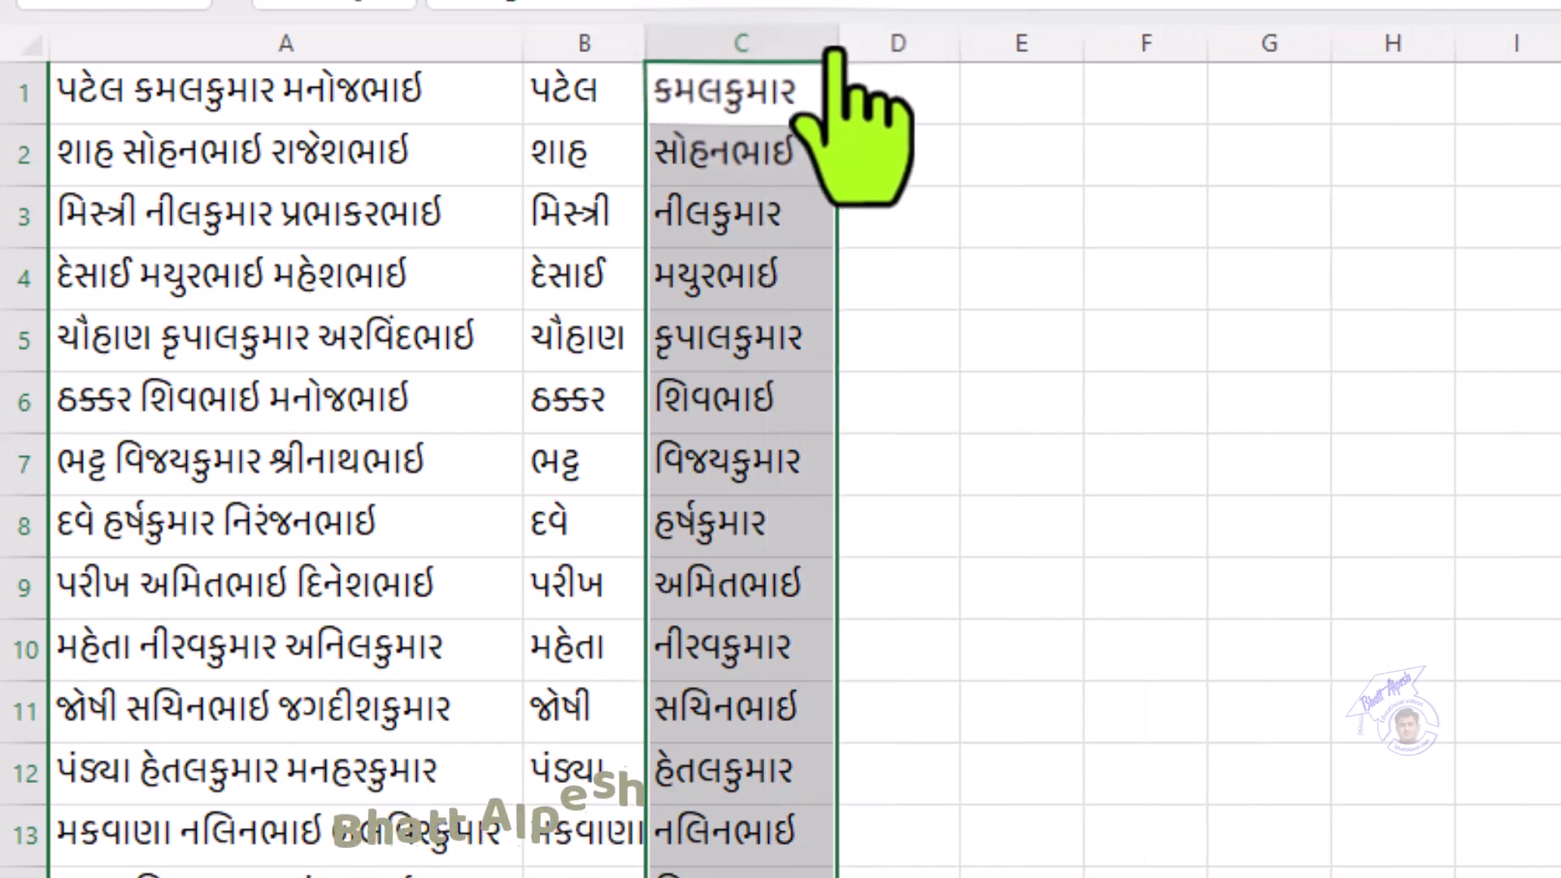
scroll(718, 569, "down", 3)
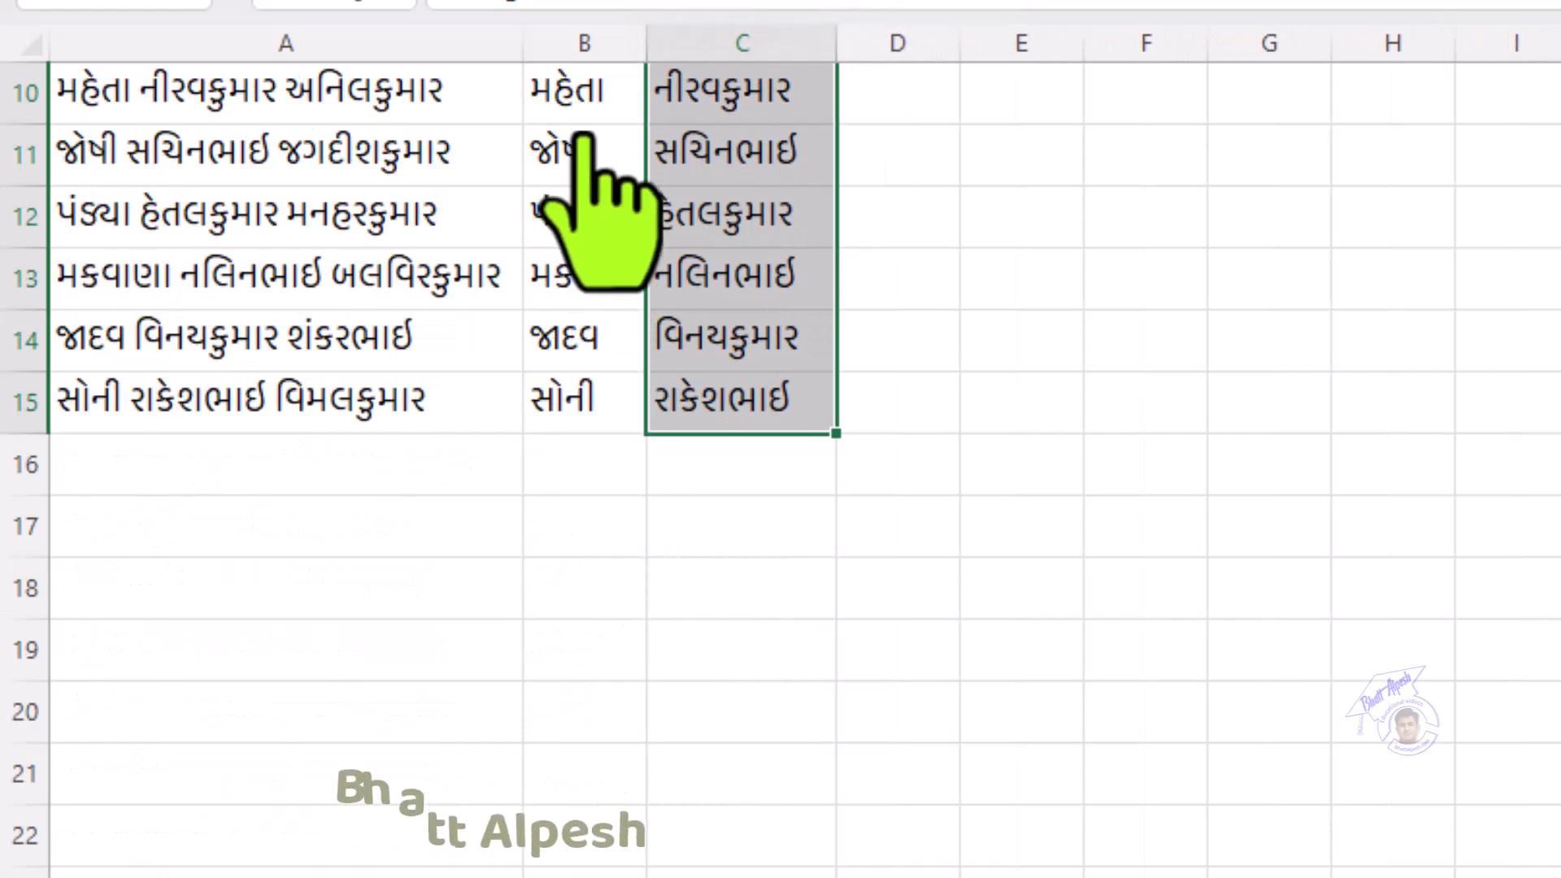
scroll(569, 203, "up", 3)
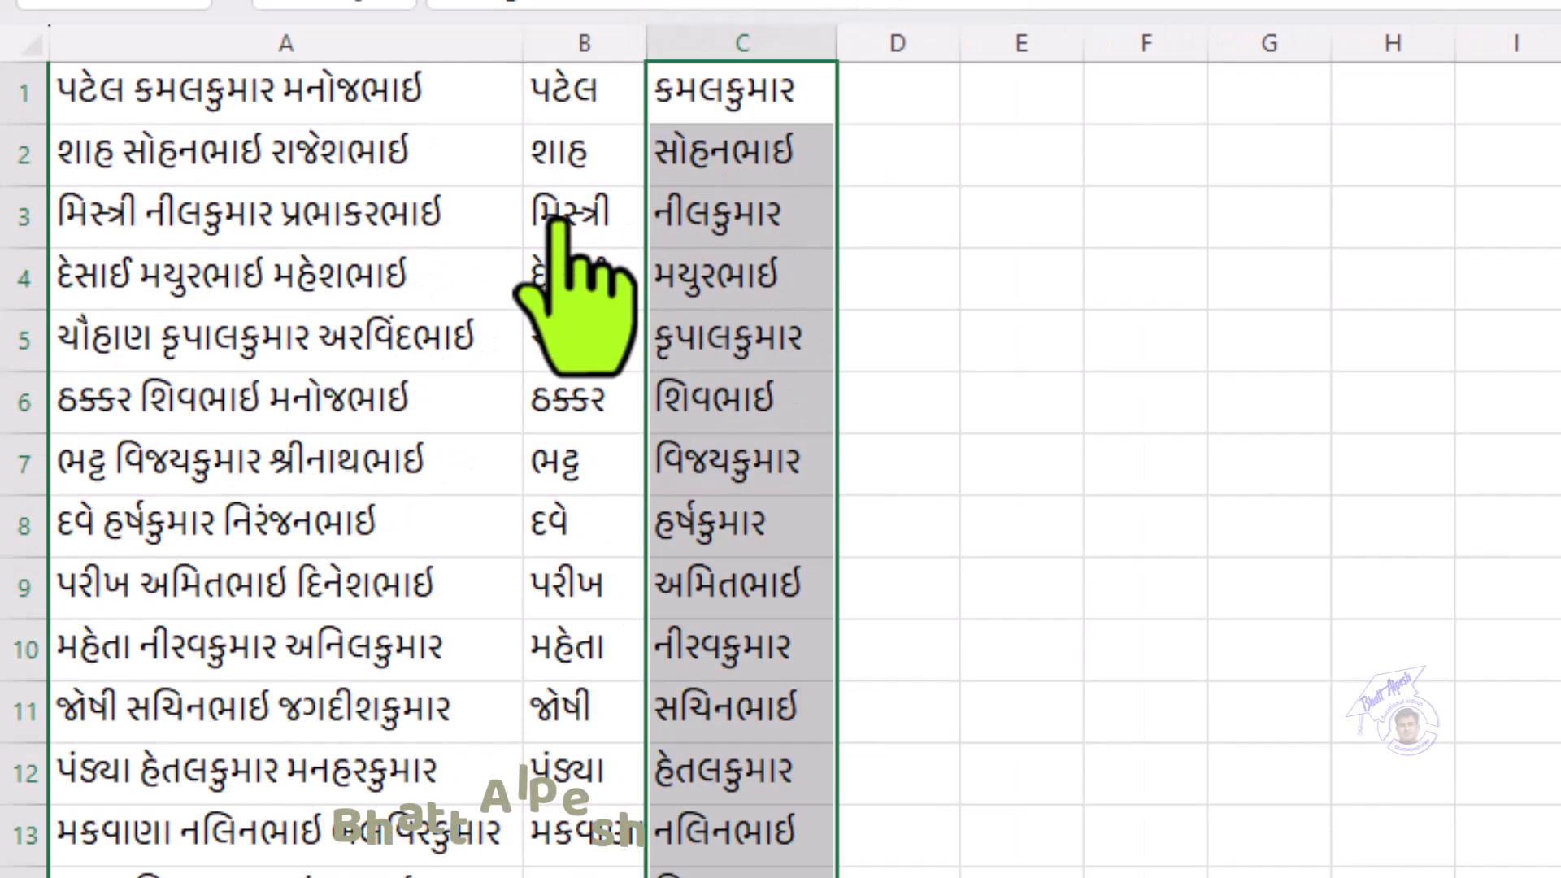
left_click(902, 118)
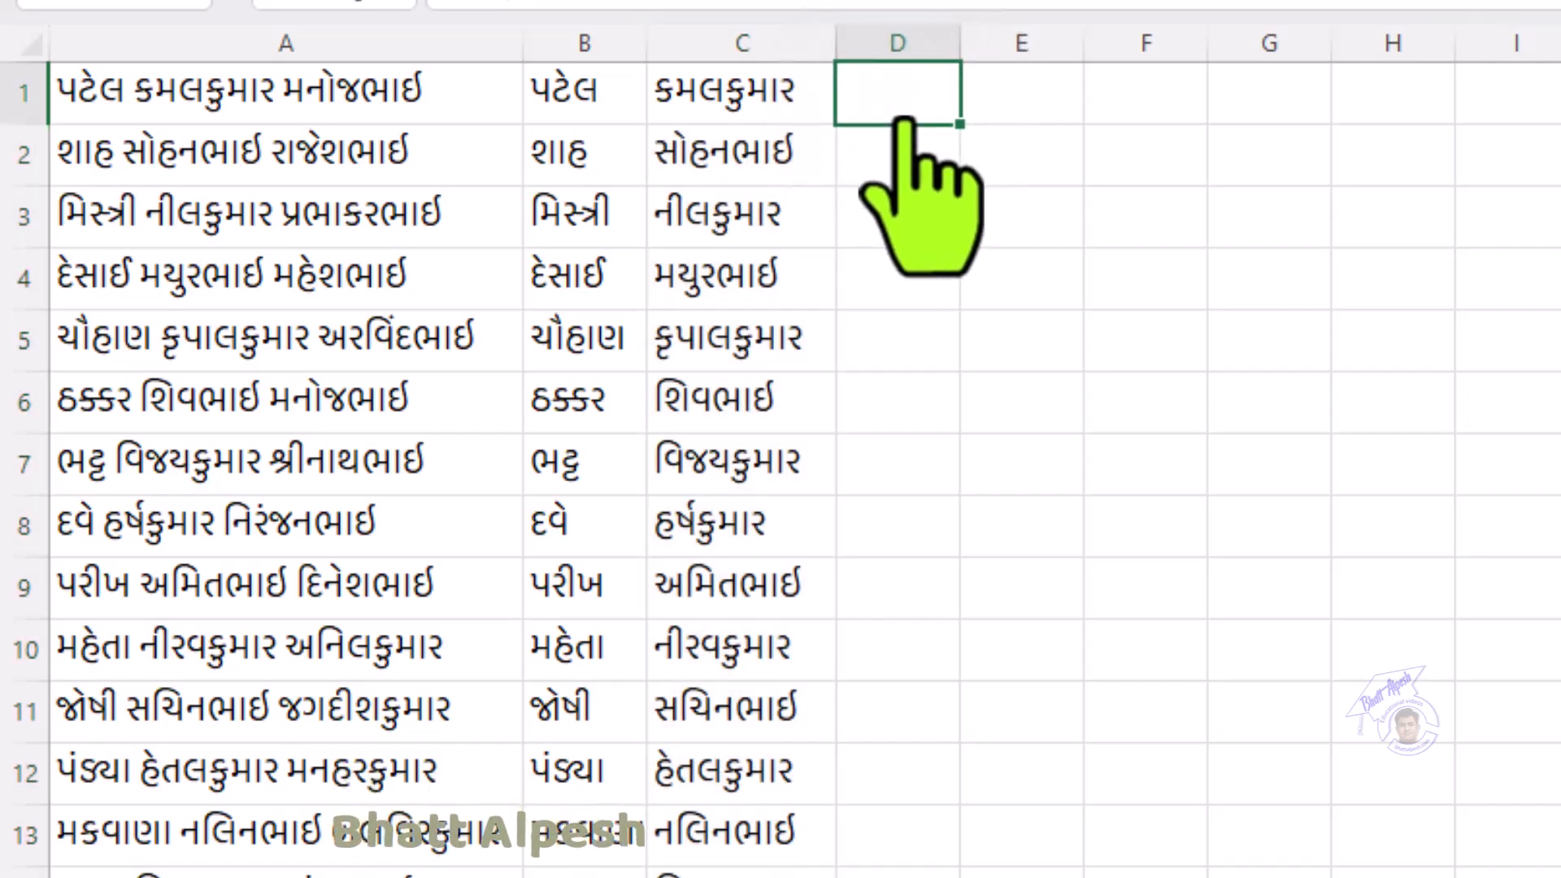
left_click(398, 106)
left_click_drag(358, 94, 309, 118)
right_click(315, 118)
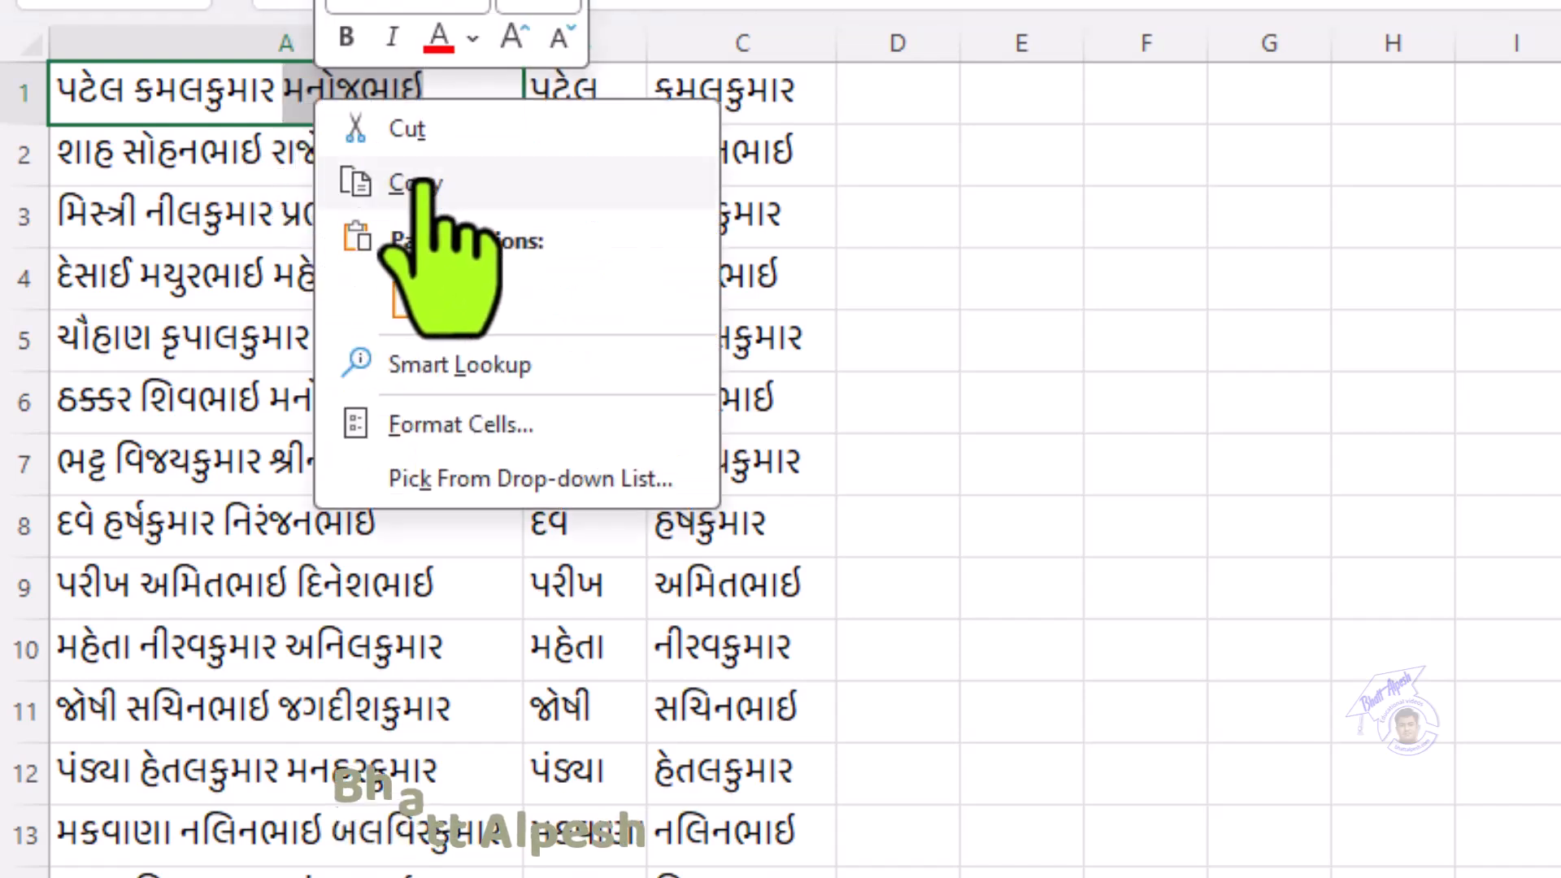
left_click(418, 183)
left_click(884, 98)
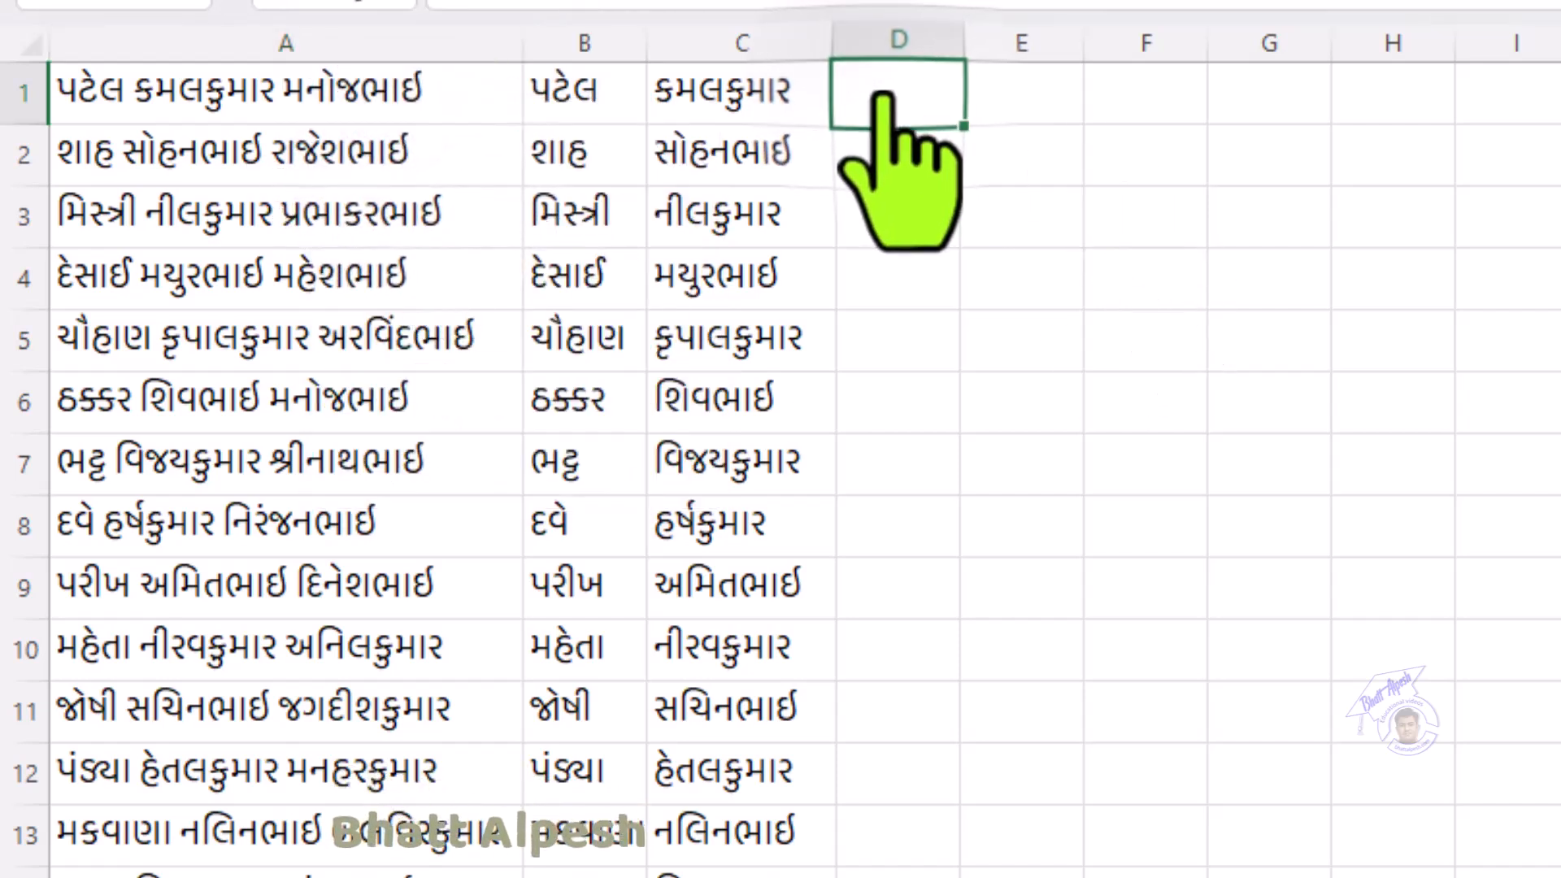
Step: Widen column D and Flash Fill each row's father's name down to row 15
left_click_drag(962, 45, 1039, 50)
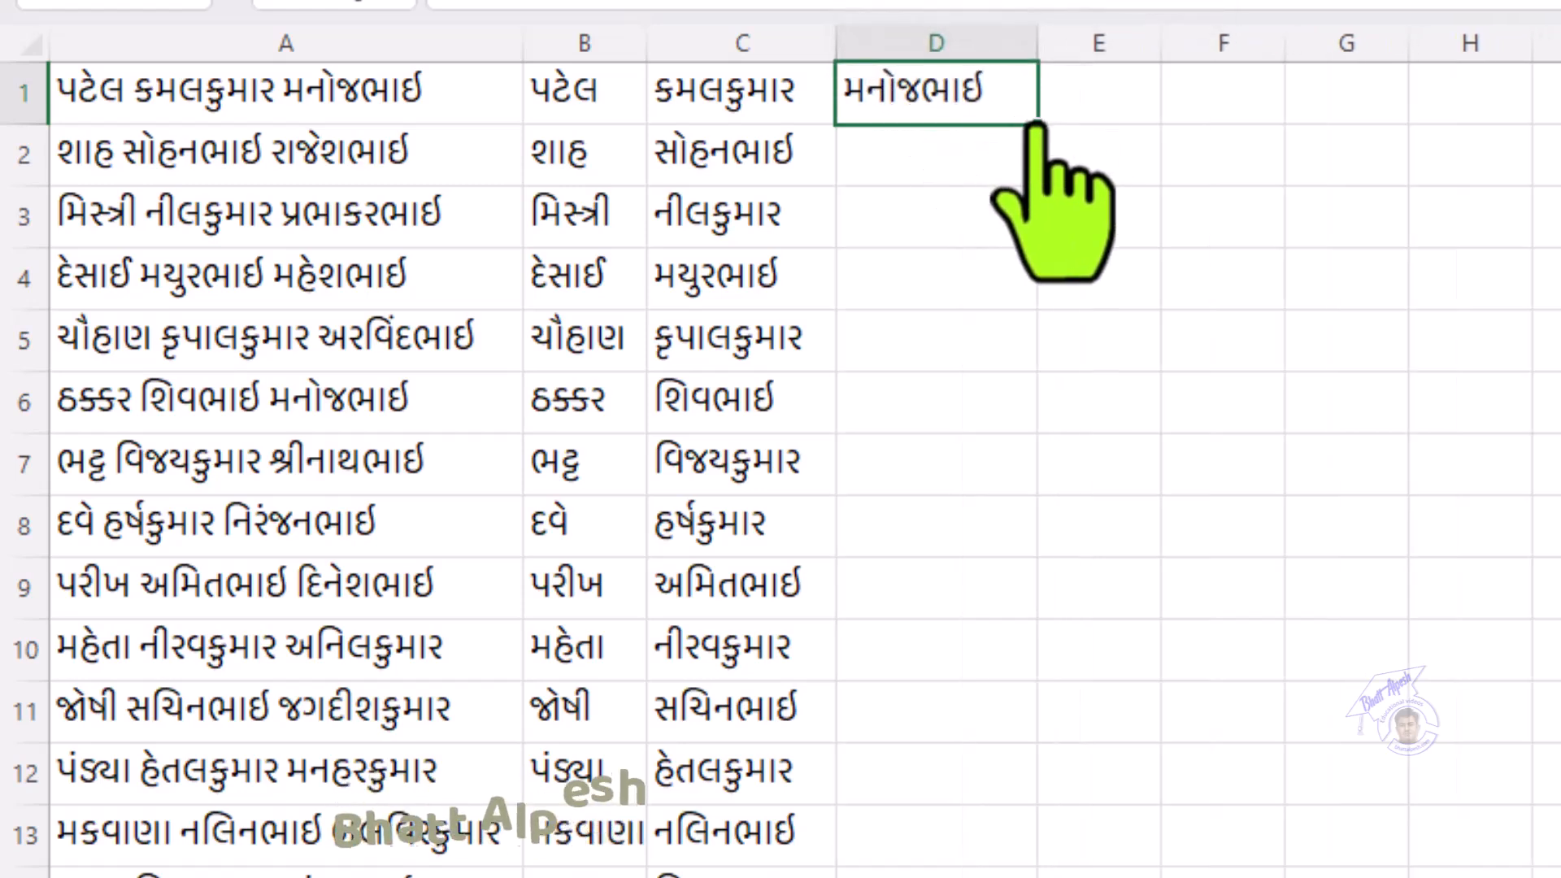
left_click_drag(1037, 125, 988, 821)
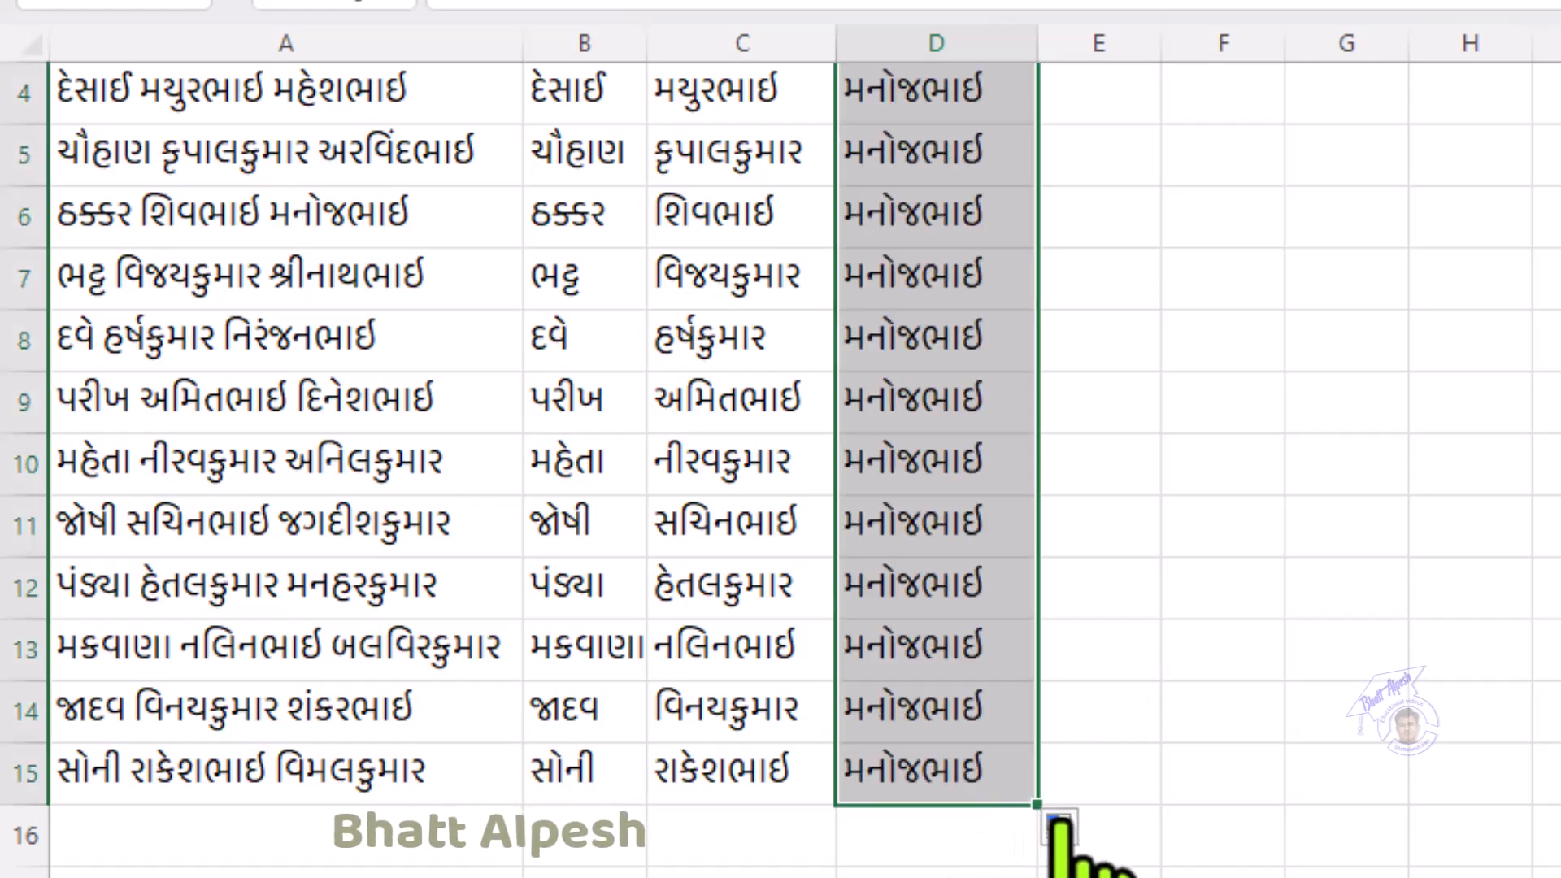
left_click(1056, 827)
left_click(1097, 782)
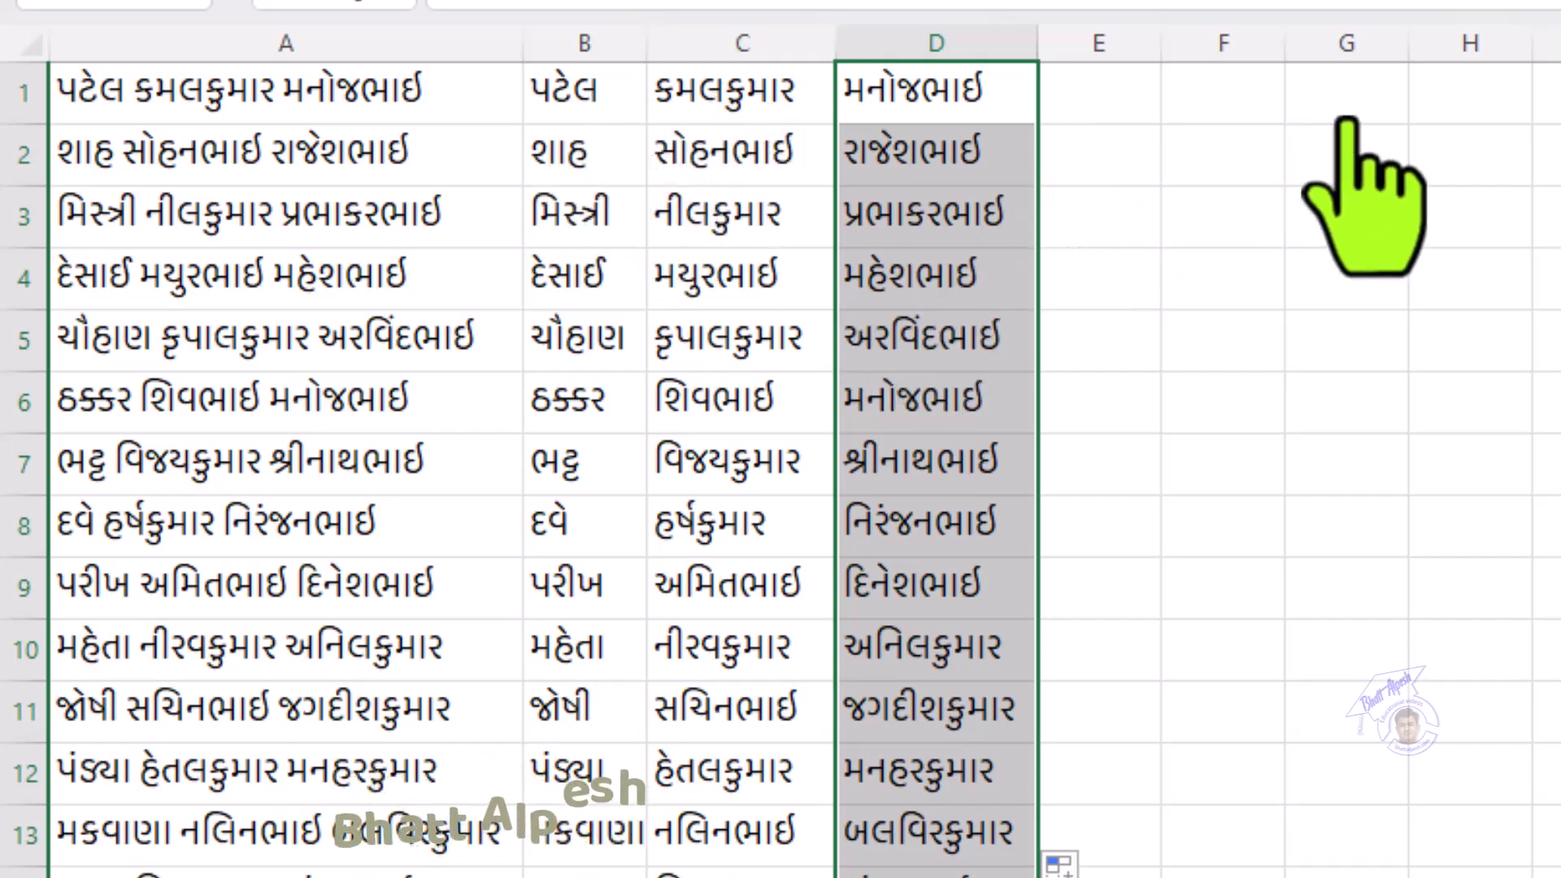
left_click(1211, 110)
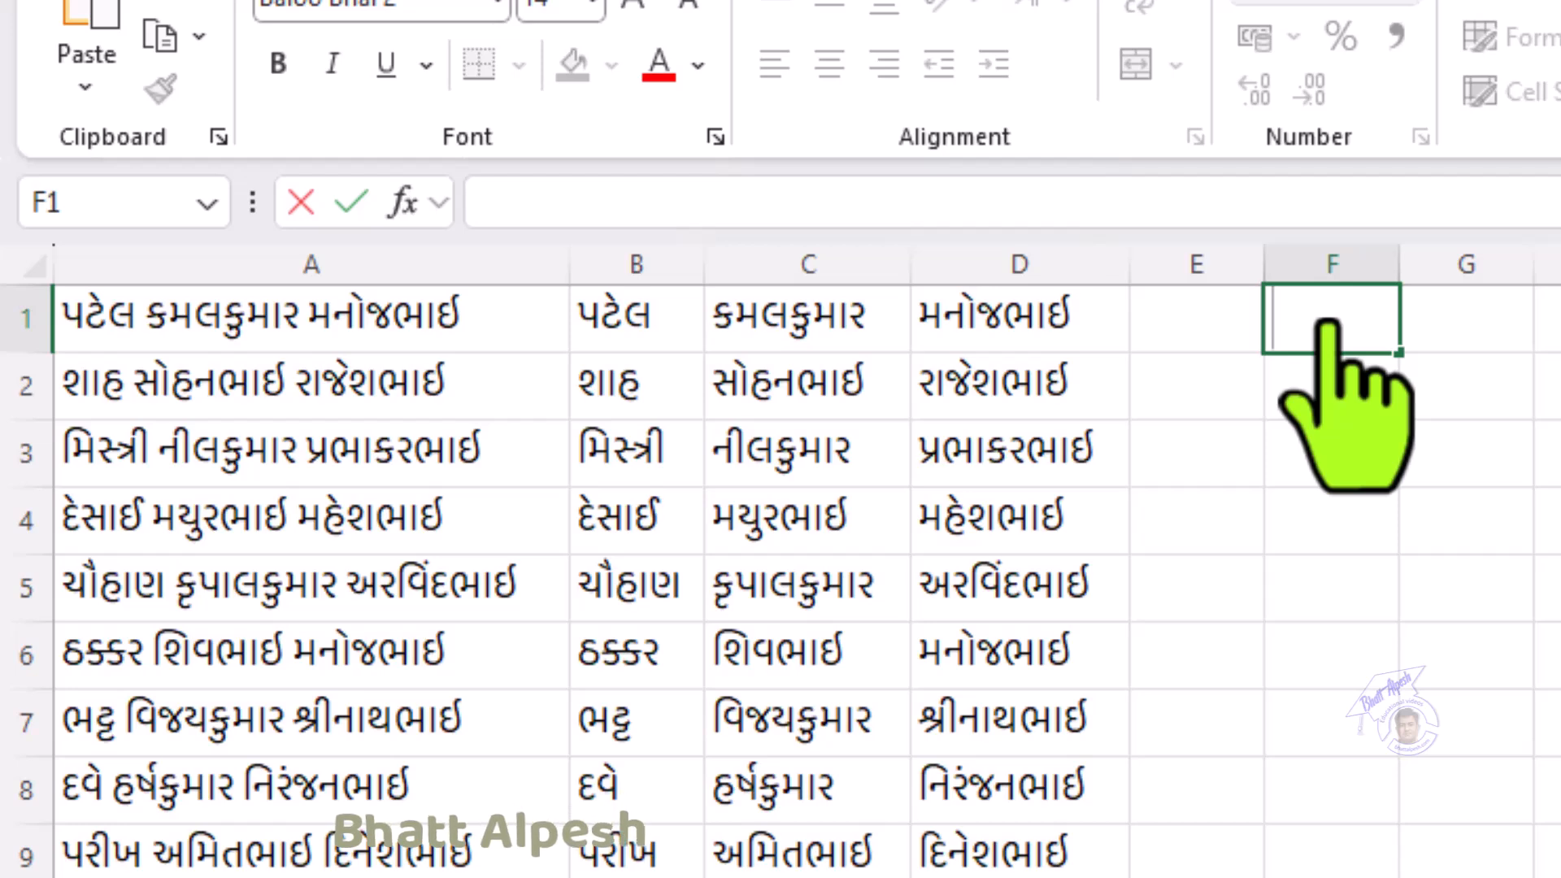
Step: Enter =CONCAT(C1,D1,B1) in F1 to join first name, father's name and surname
type("=")
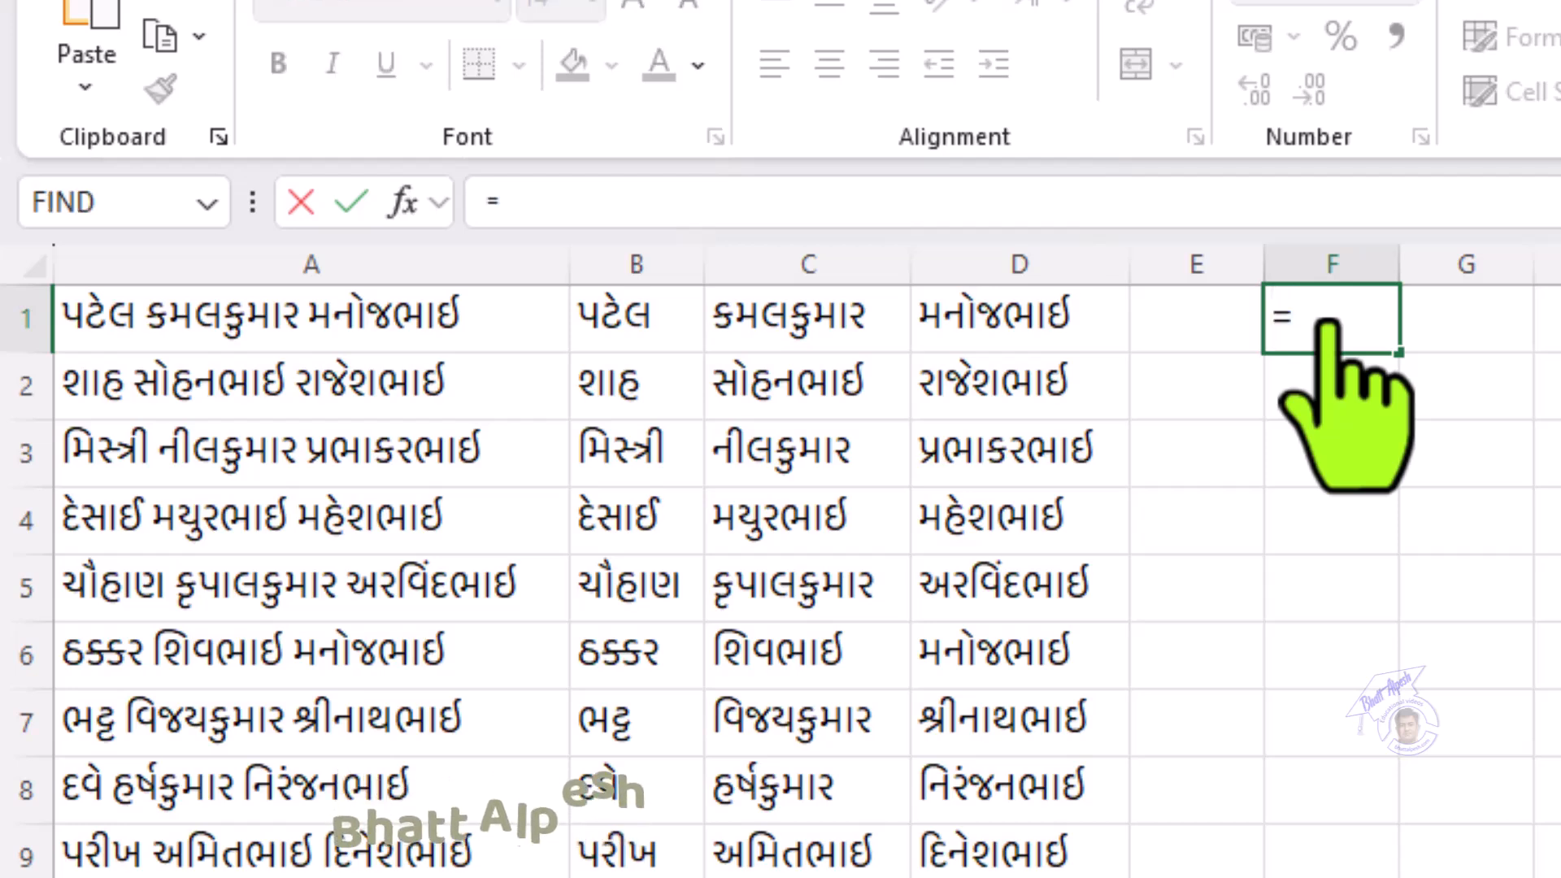
type("conc")
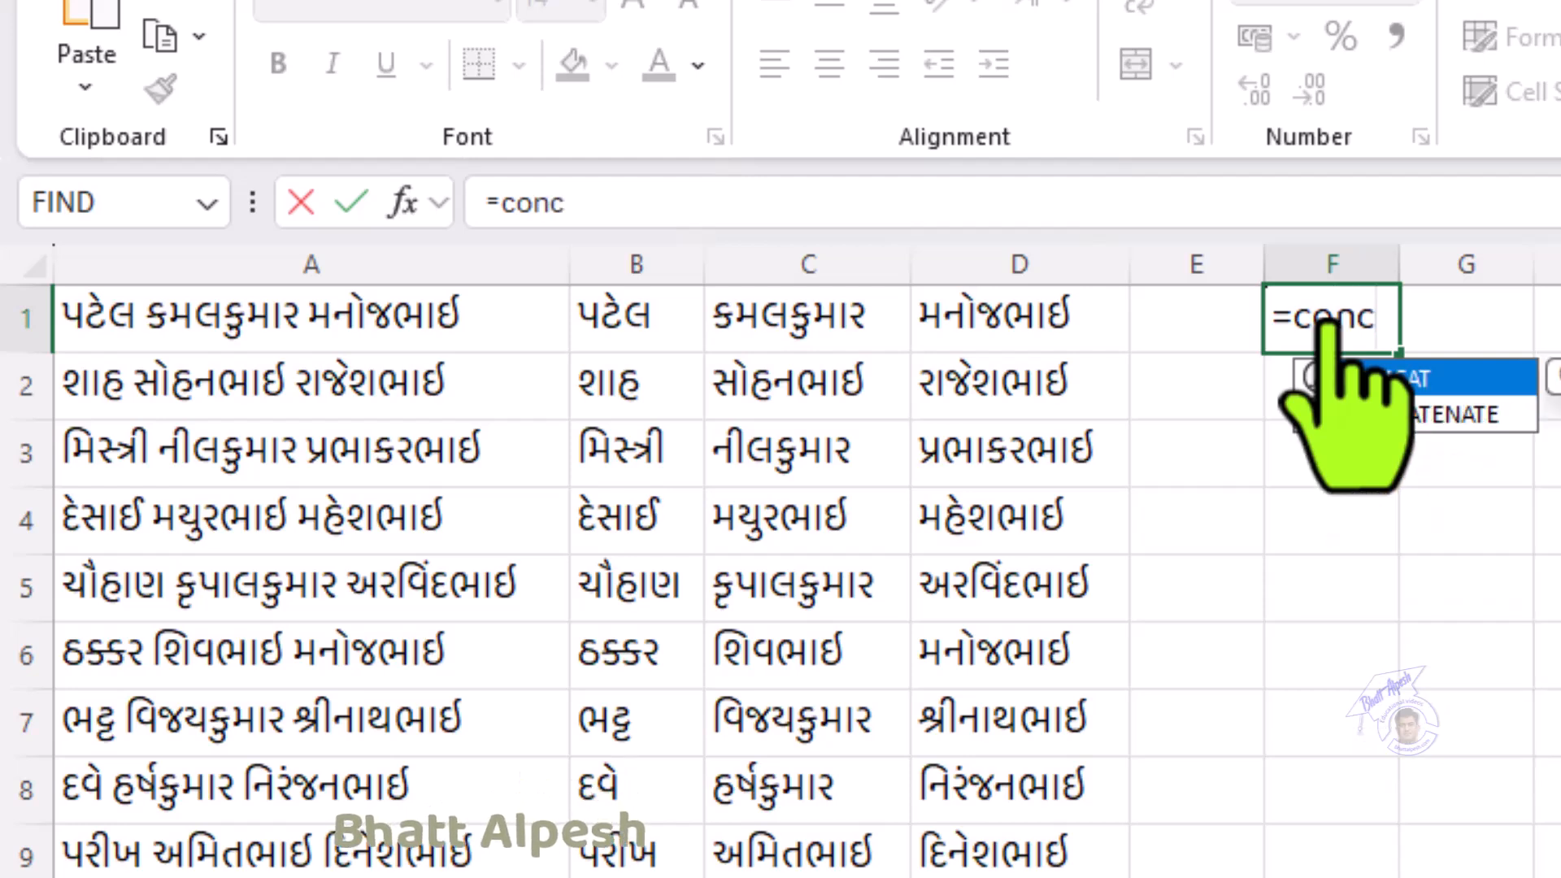
double_click(1317, 381)
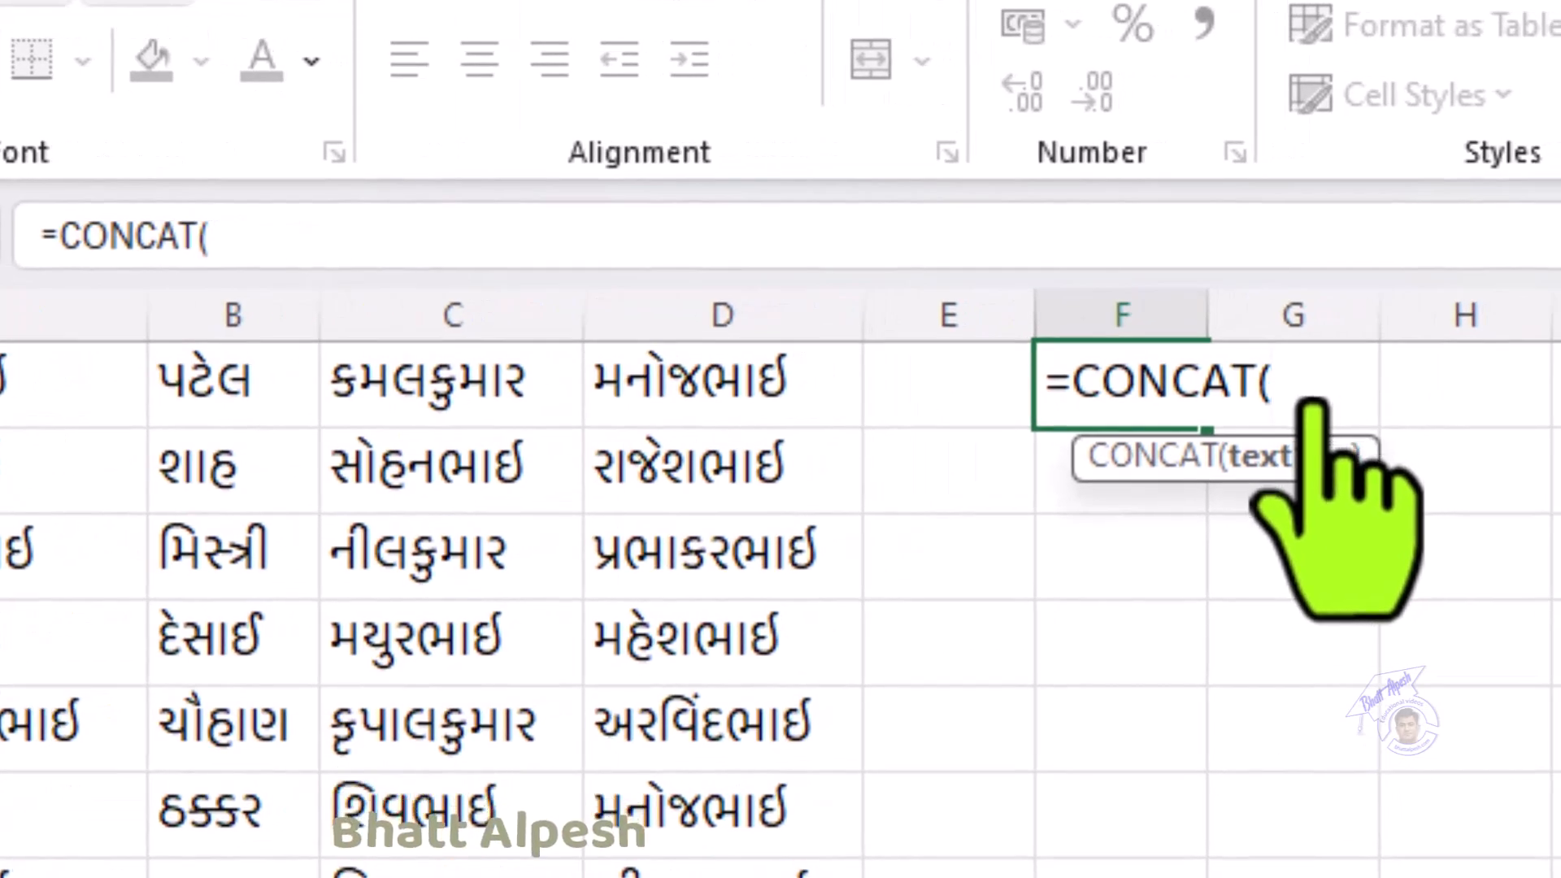
left_click(414, 375)
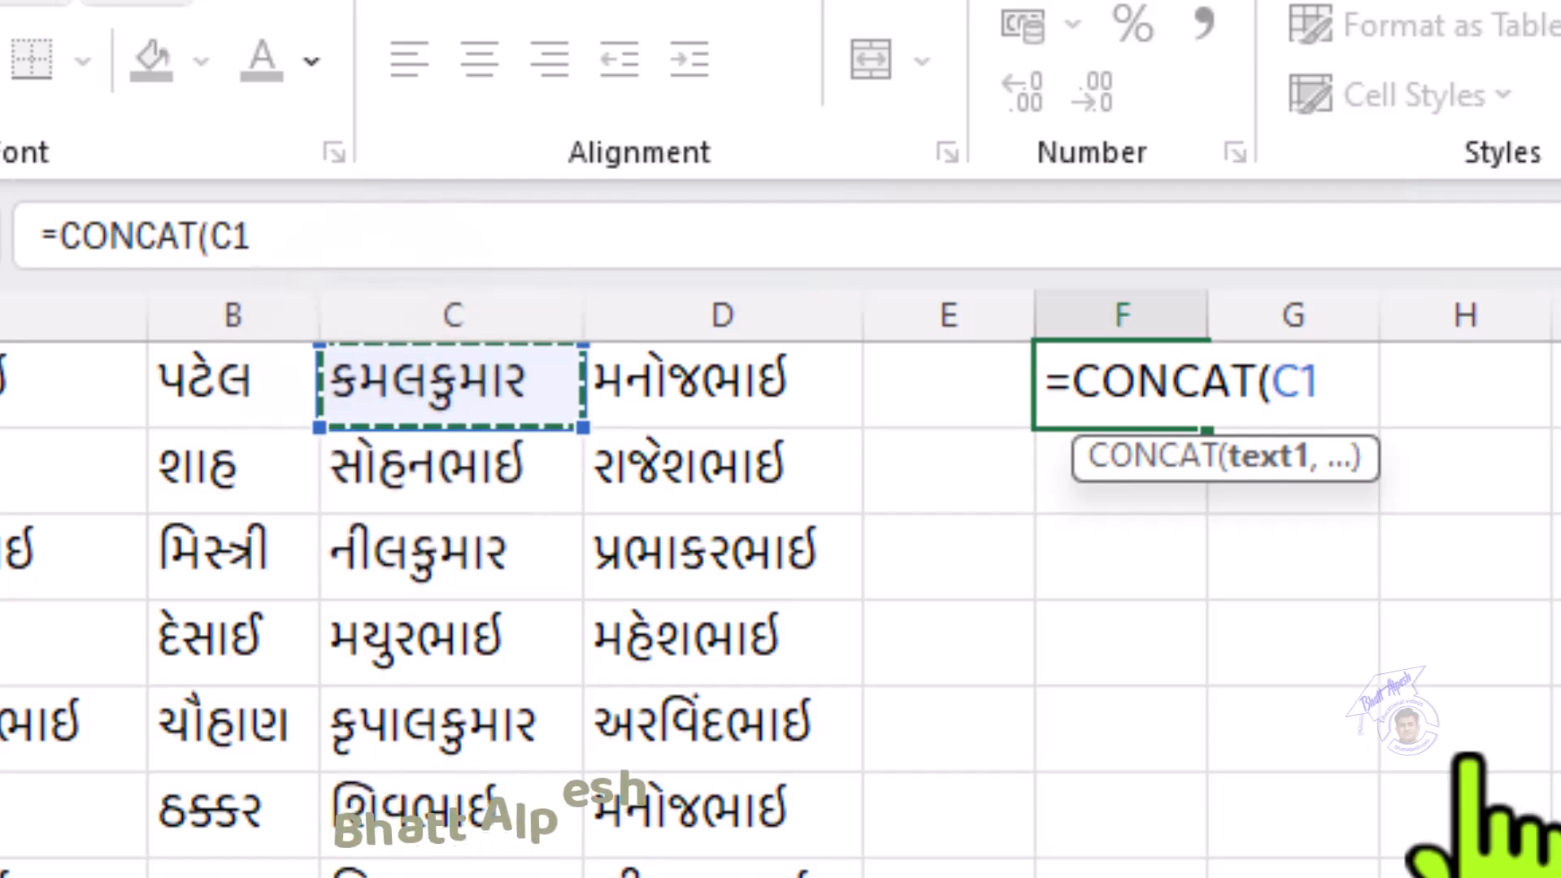
type(",")
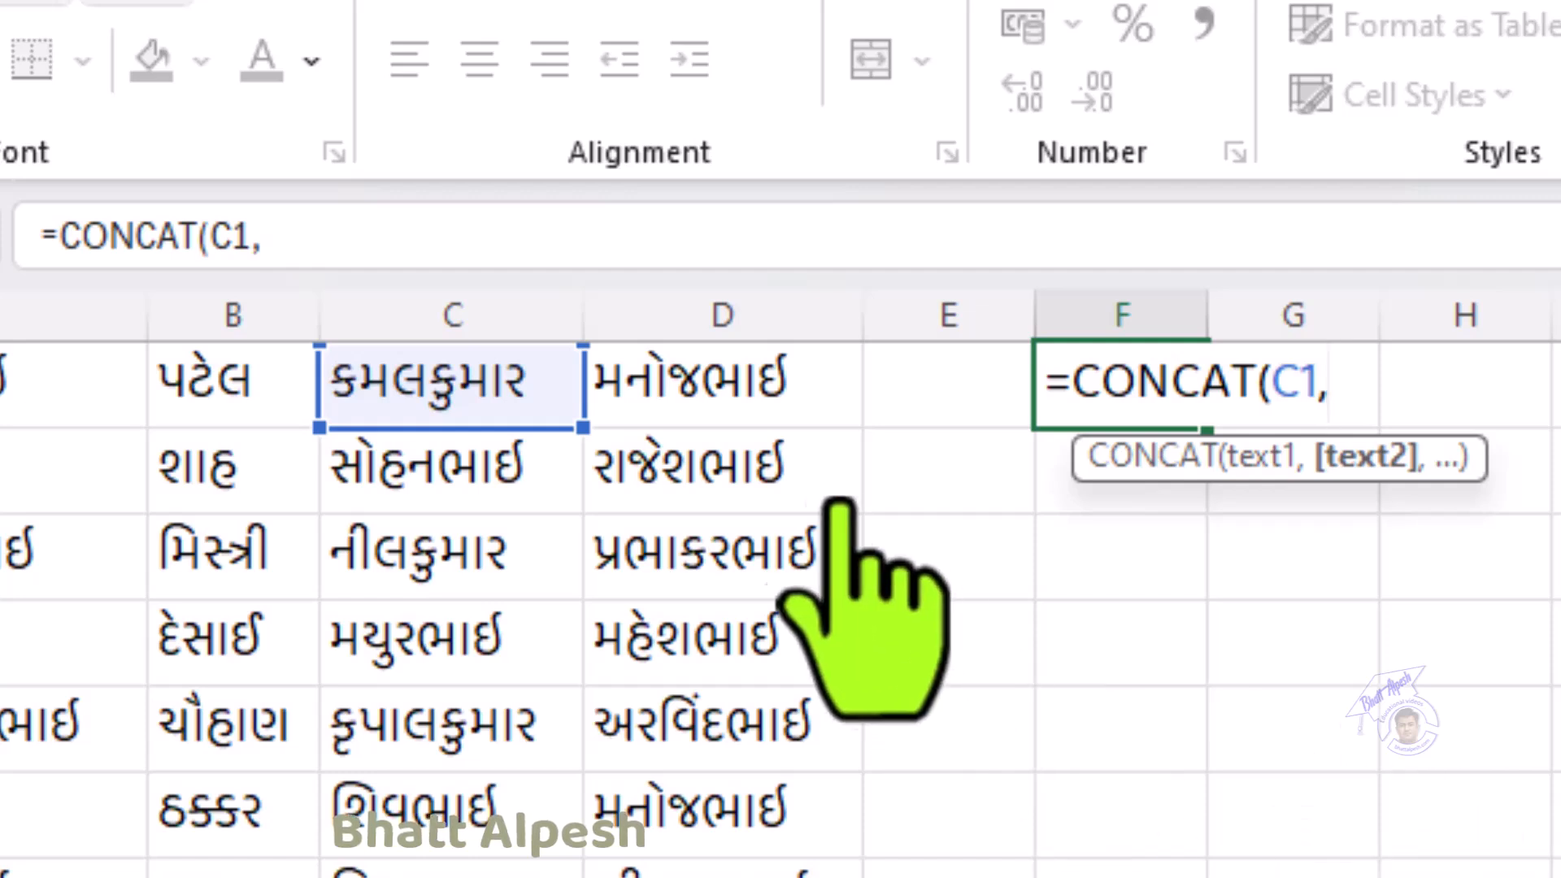
left_click(695, 399)
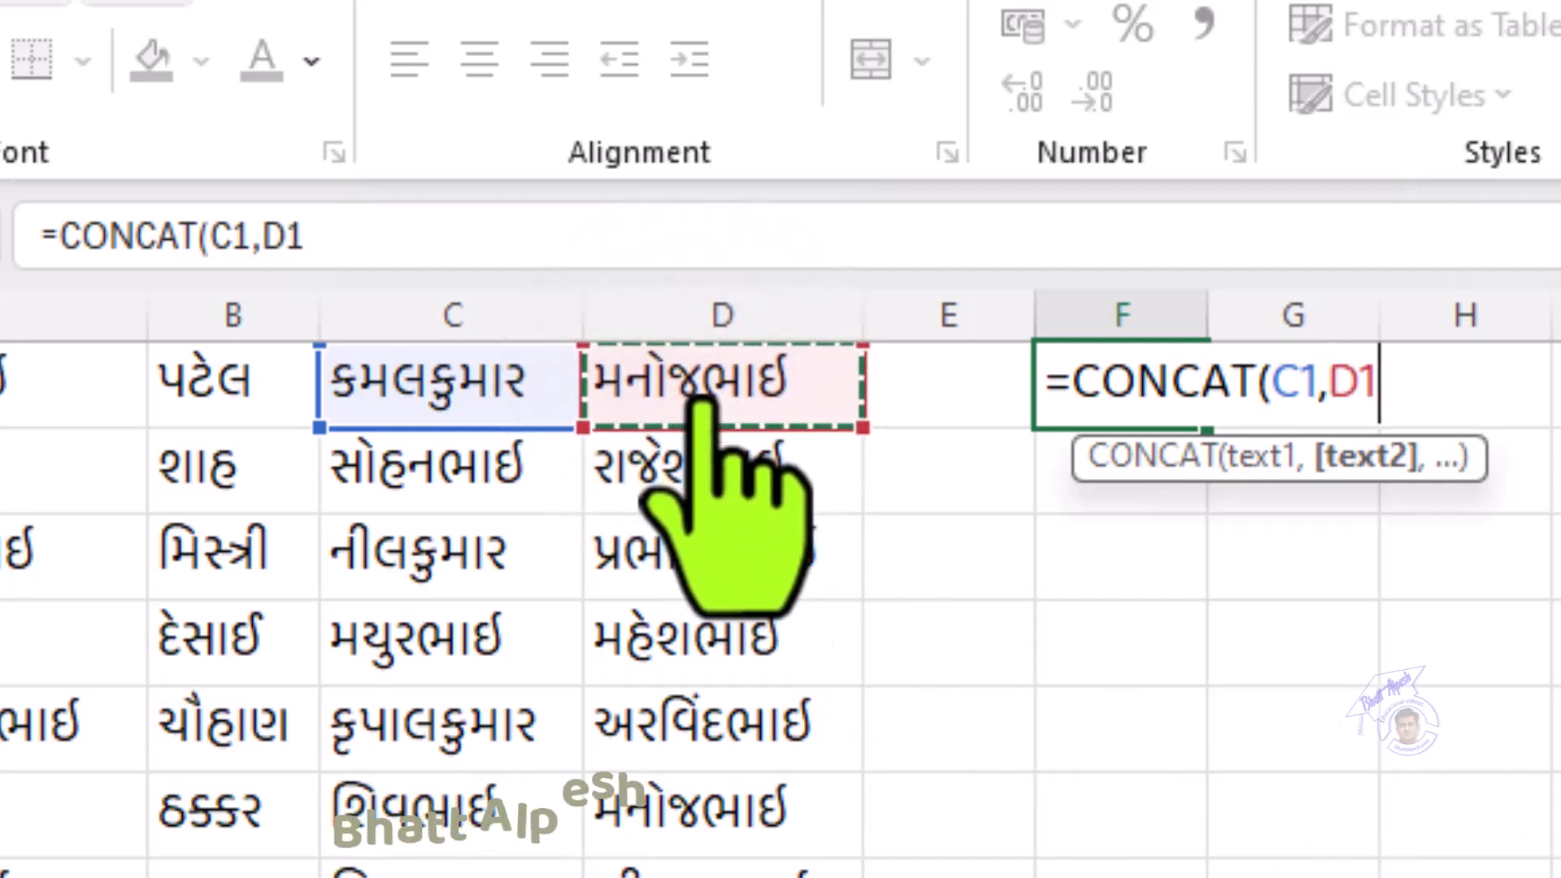
type(",")
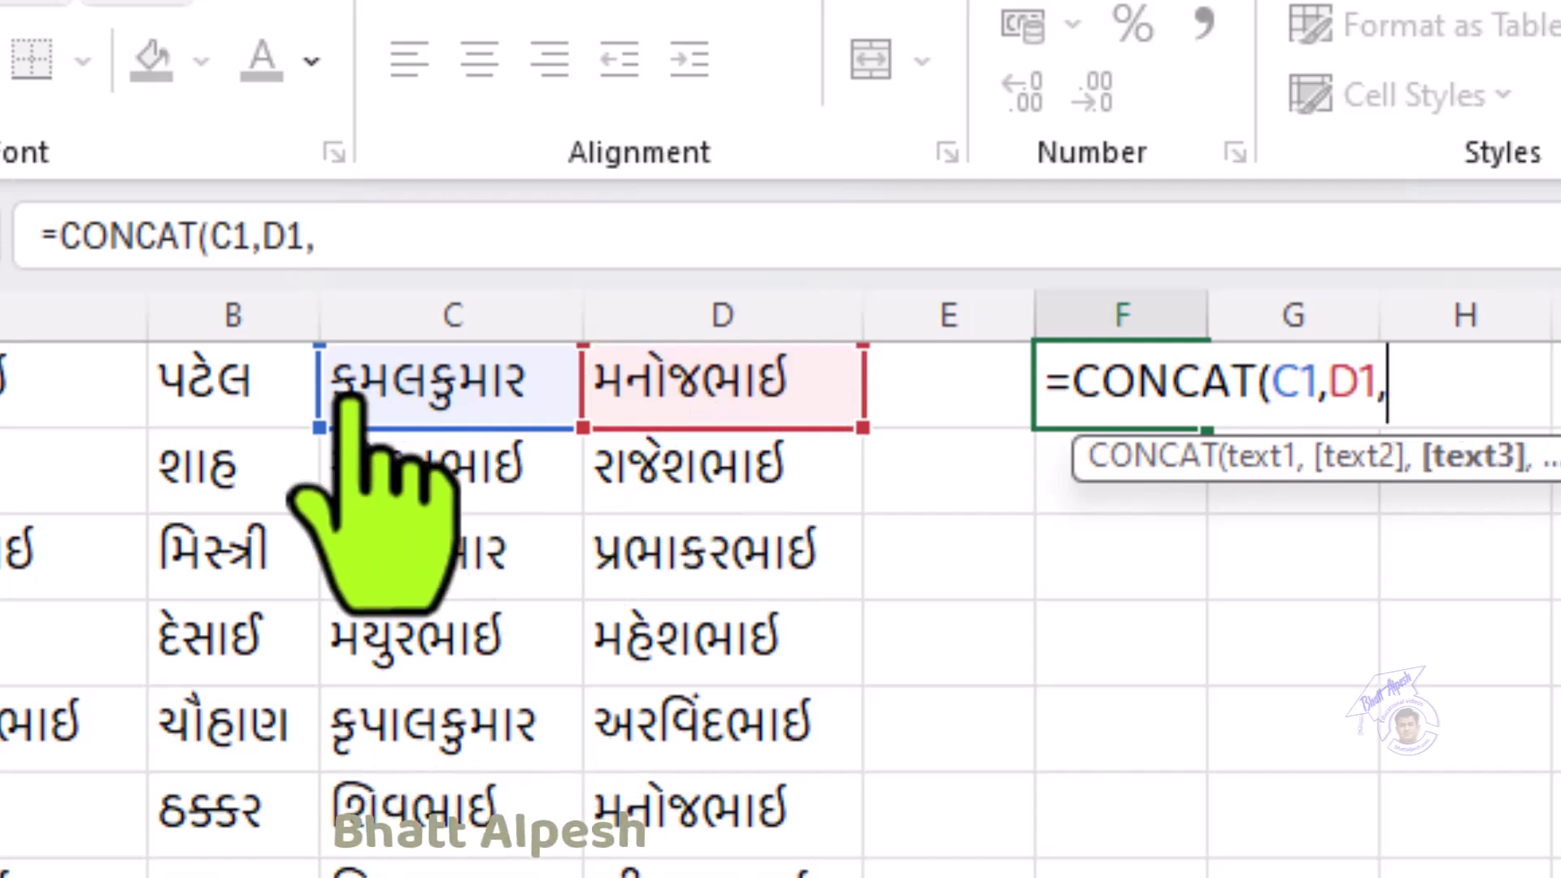
left_click(227, 398)
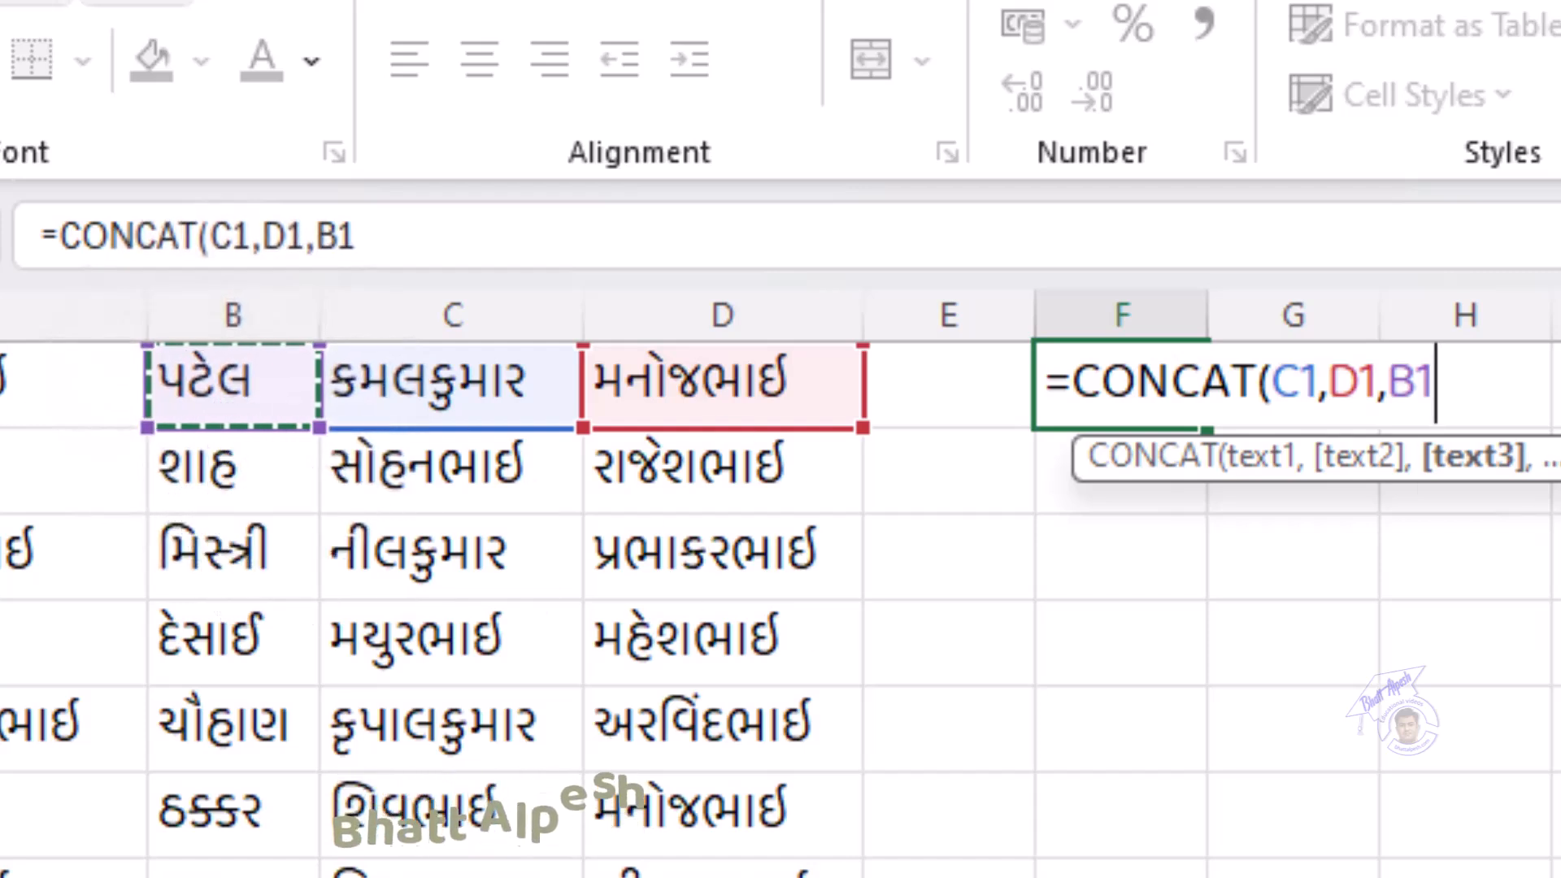
type(")")
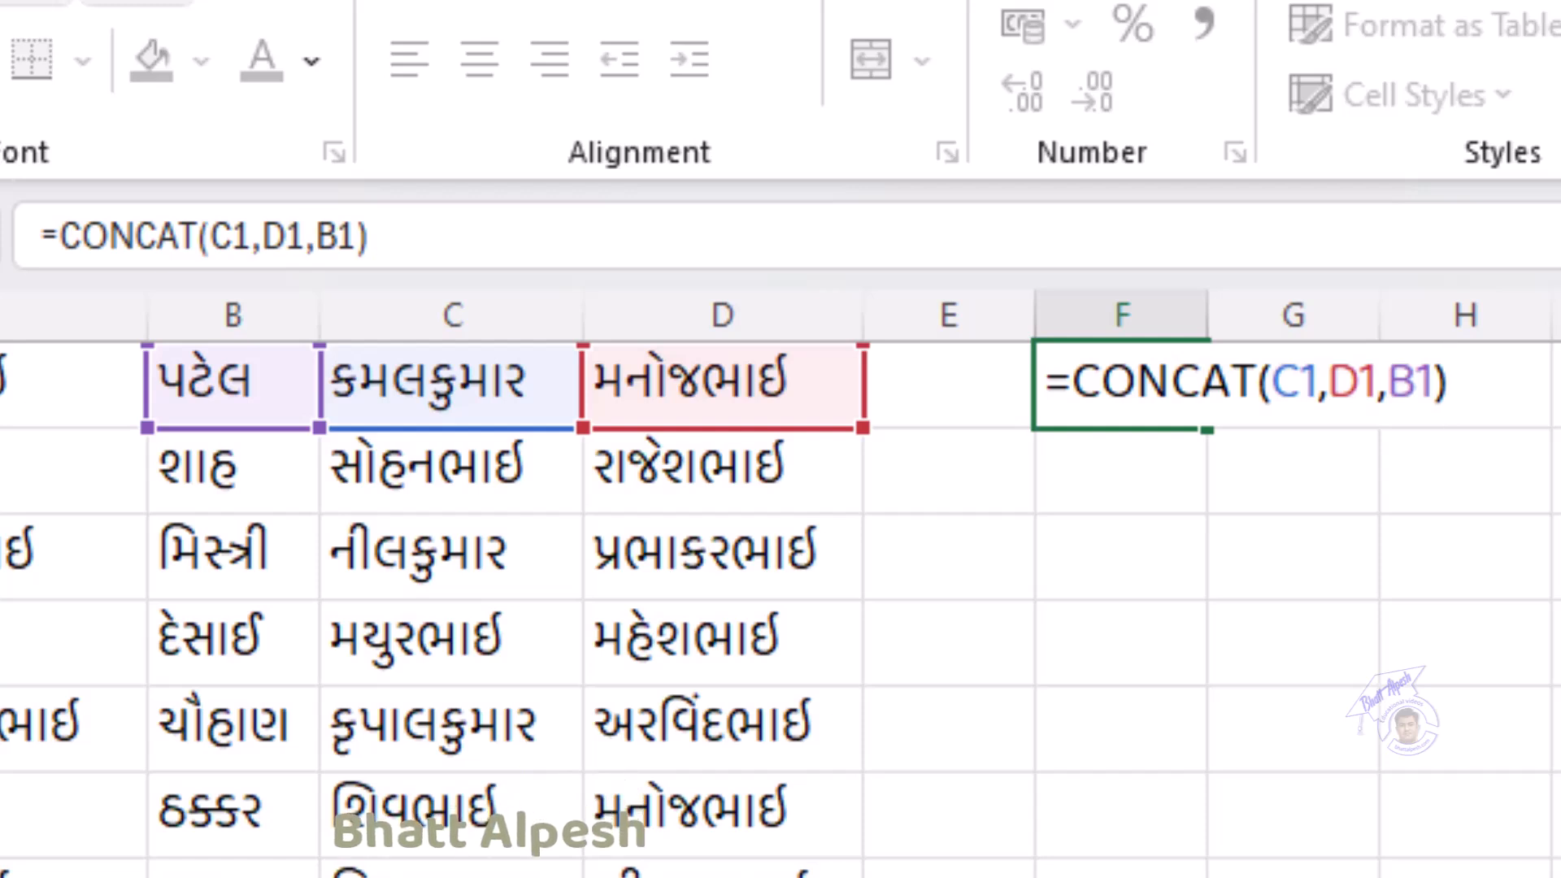
key("Return")
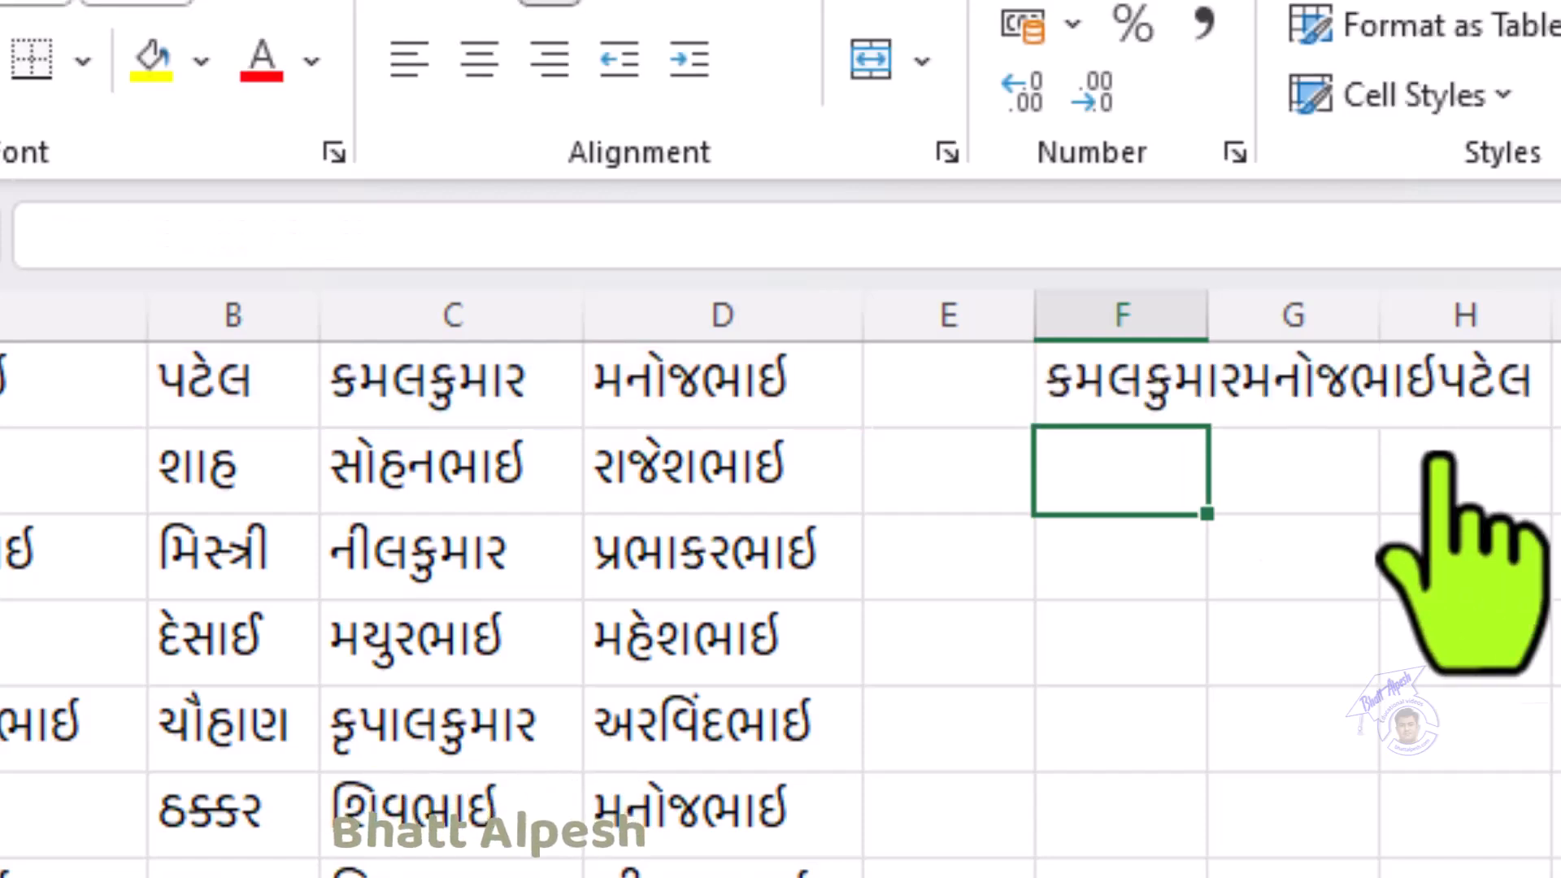
Step: Widen column F to fit the joined name
left_click(1122, 315)
left_click_drag(1208, 315, 1560, 321)
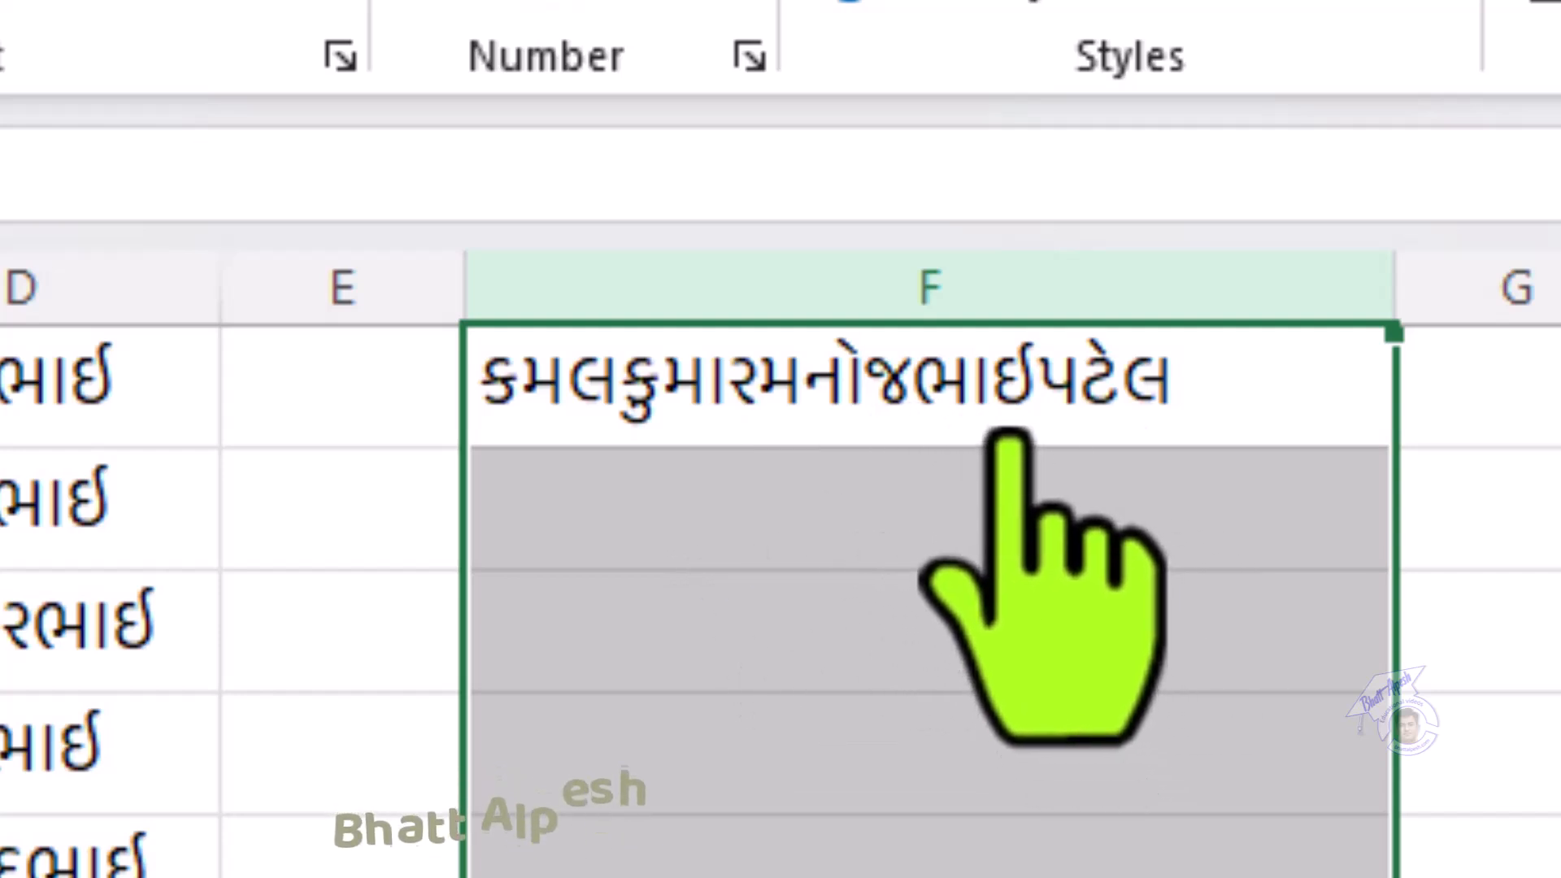
left_click(988, 414)
Step: Revise F1's formula to =CONCAT(C1," ",D1," ",B1) so the name parts are spaced
double_click(986, 423)
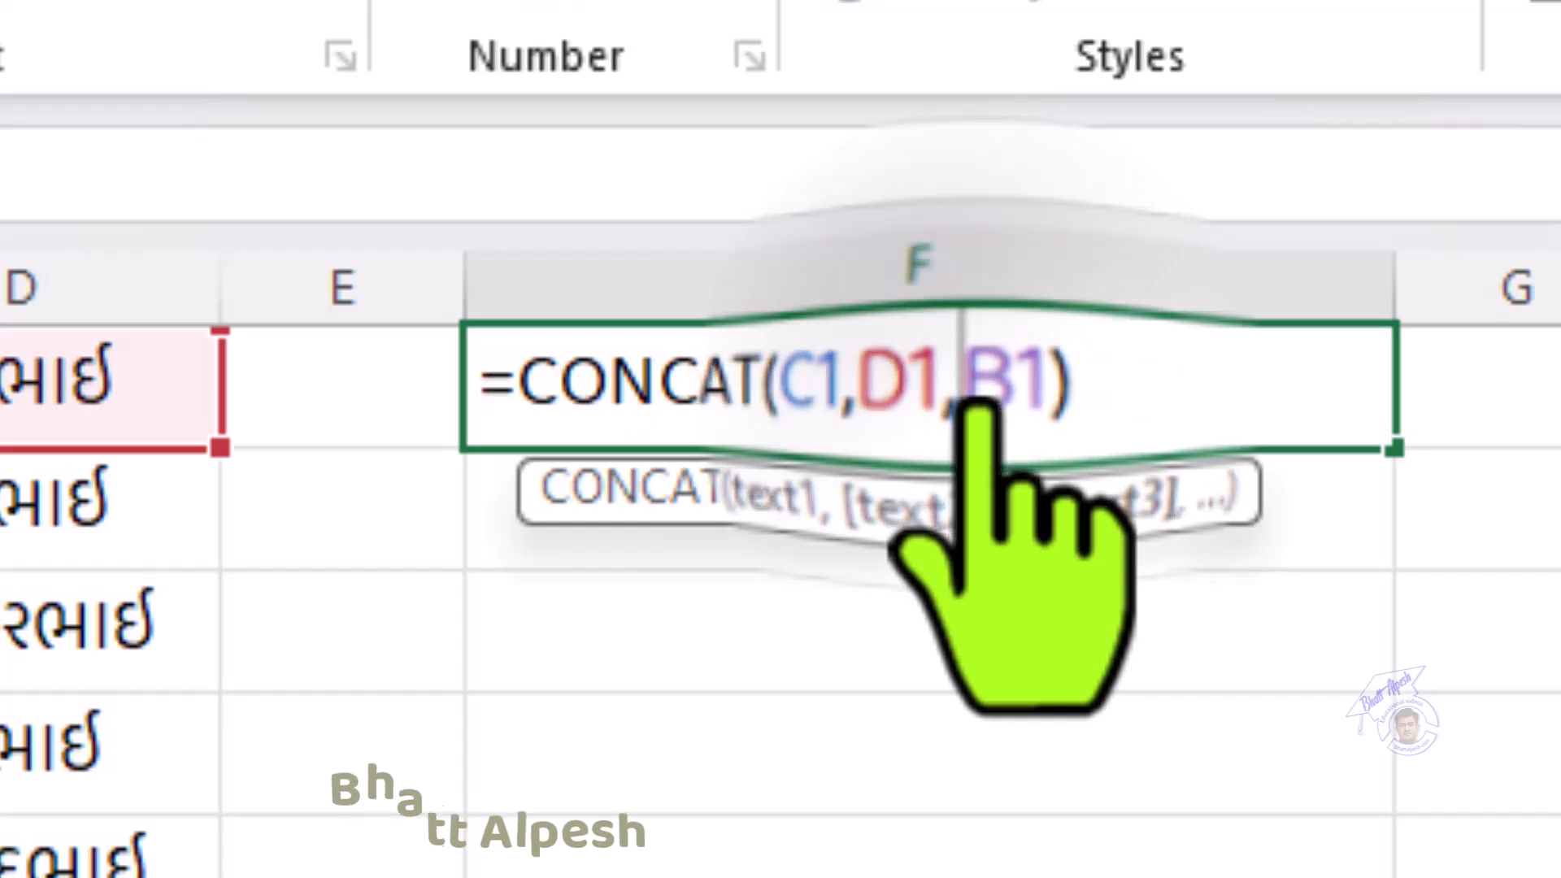
left_click(881, 408)
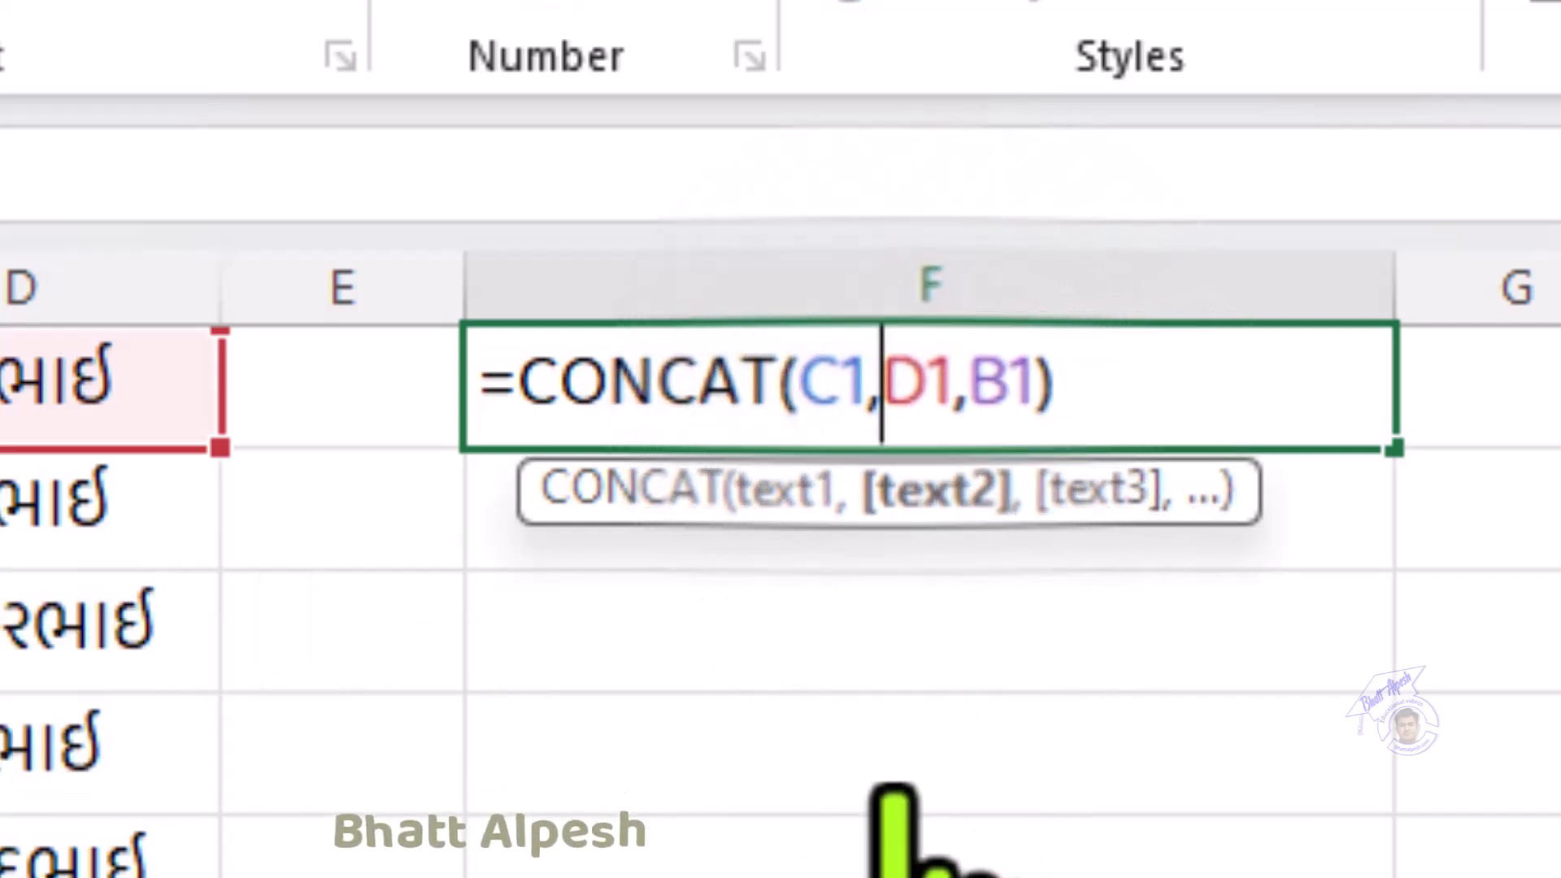
type("\"")
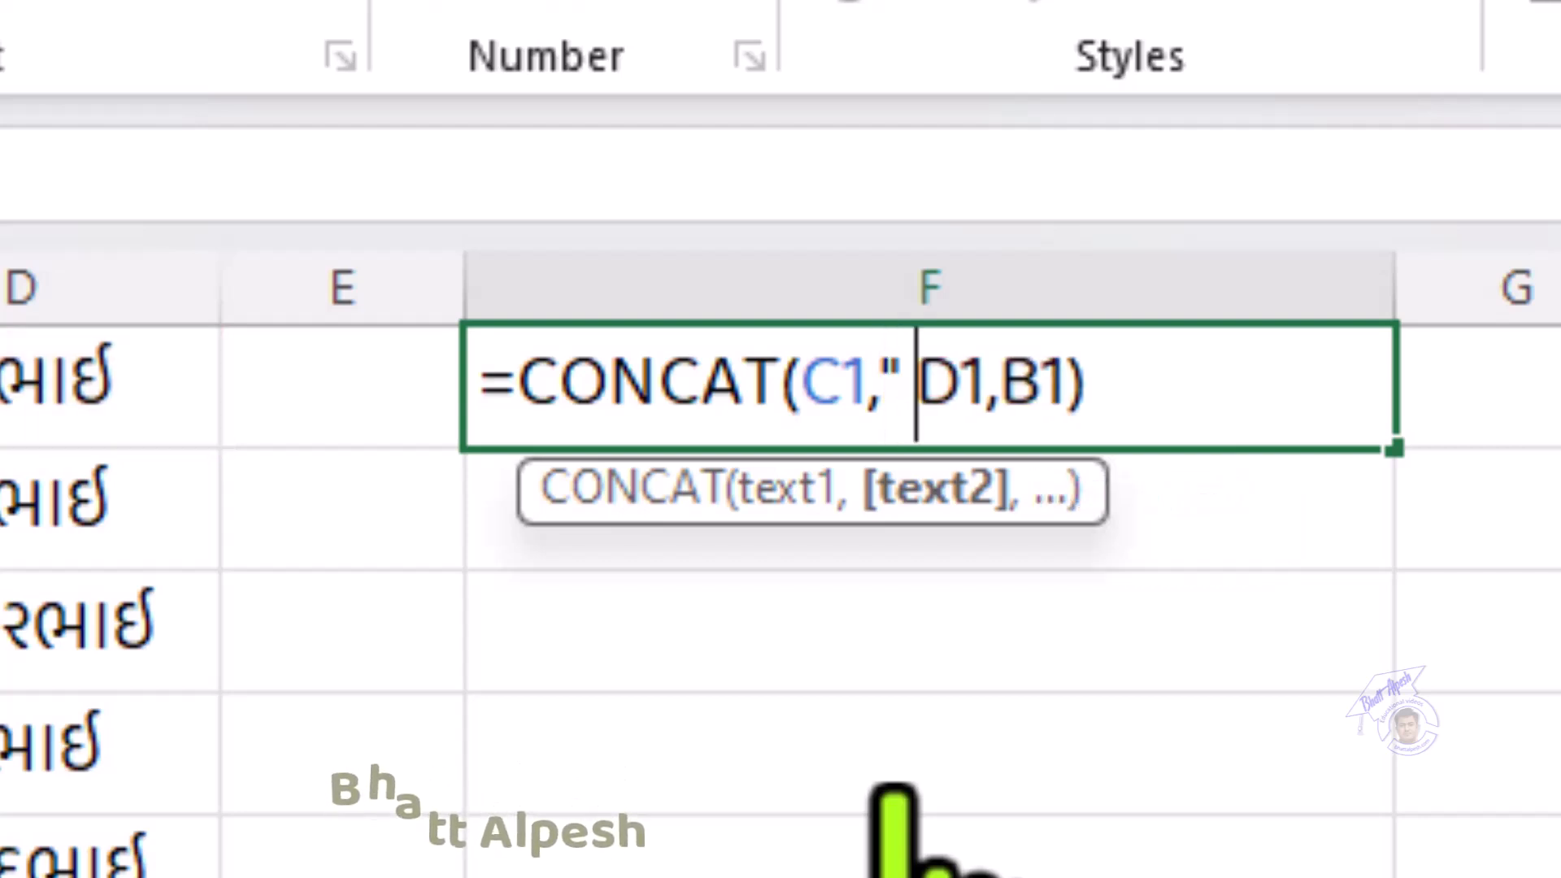
type(" \"")
type(",")
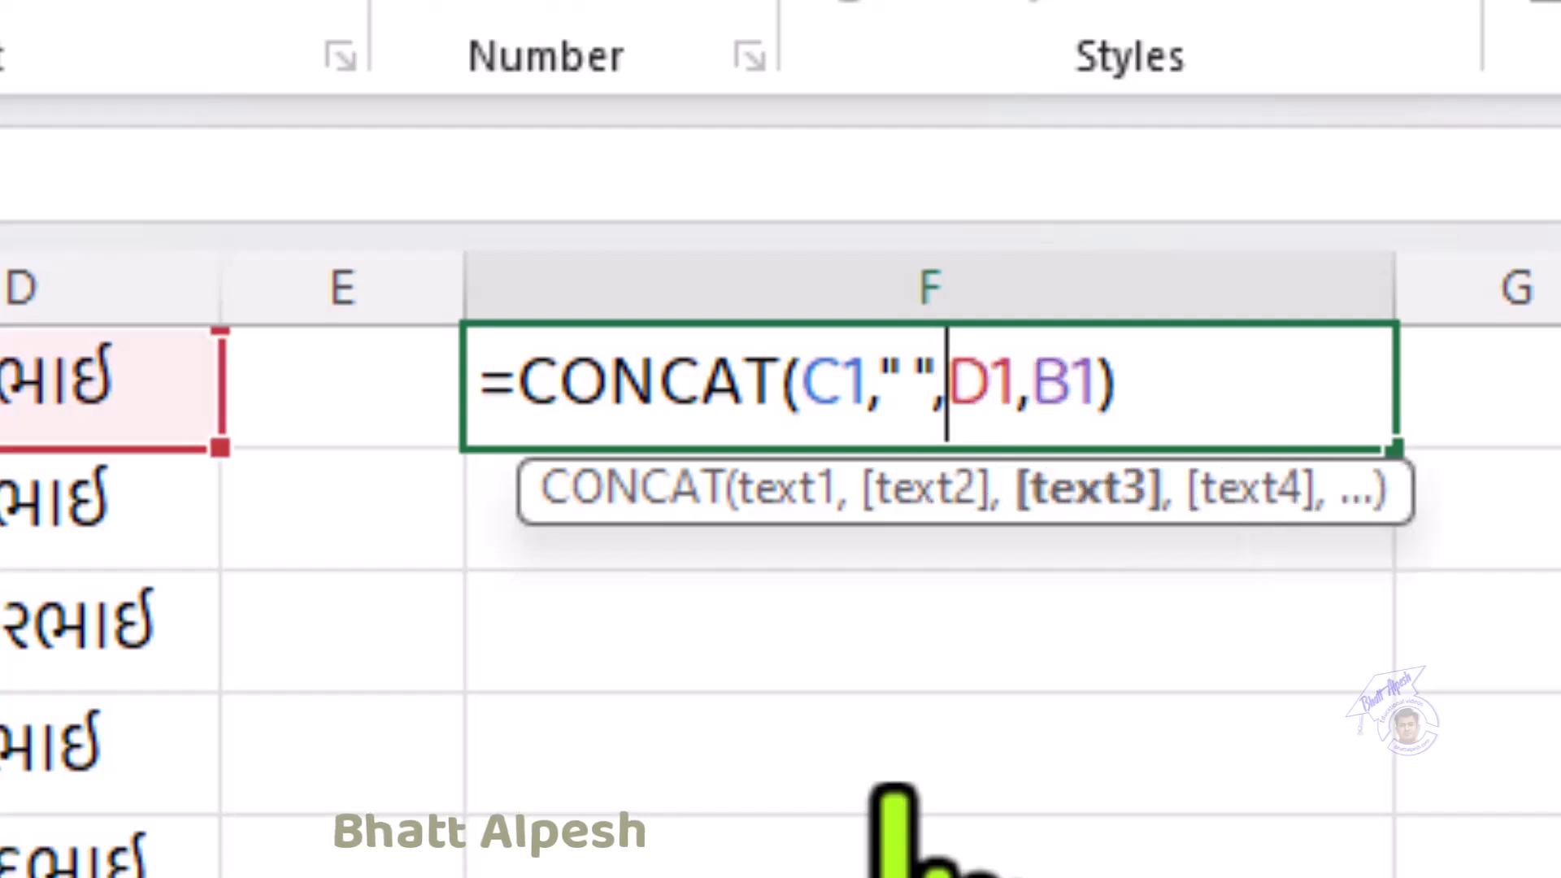
key("Right")
key("Right")
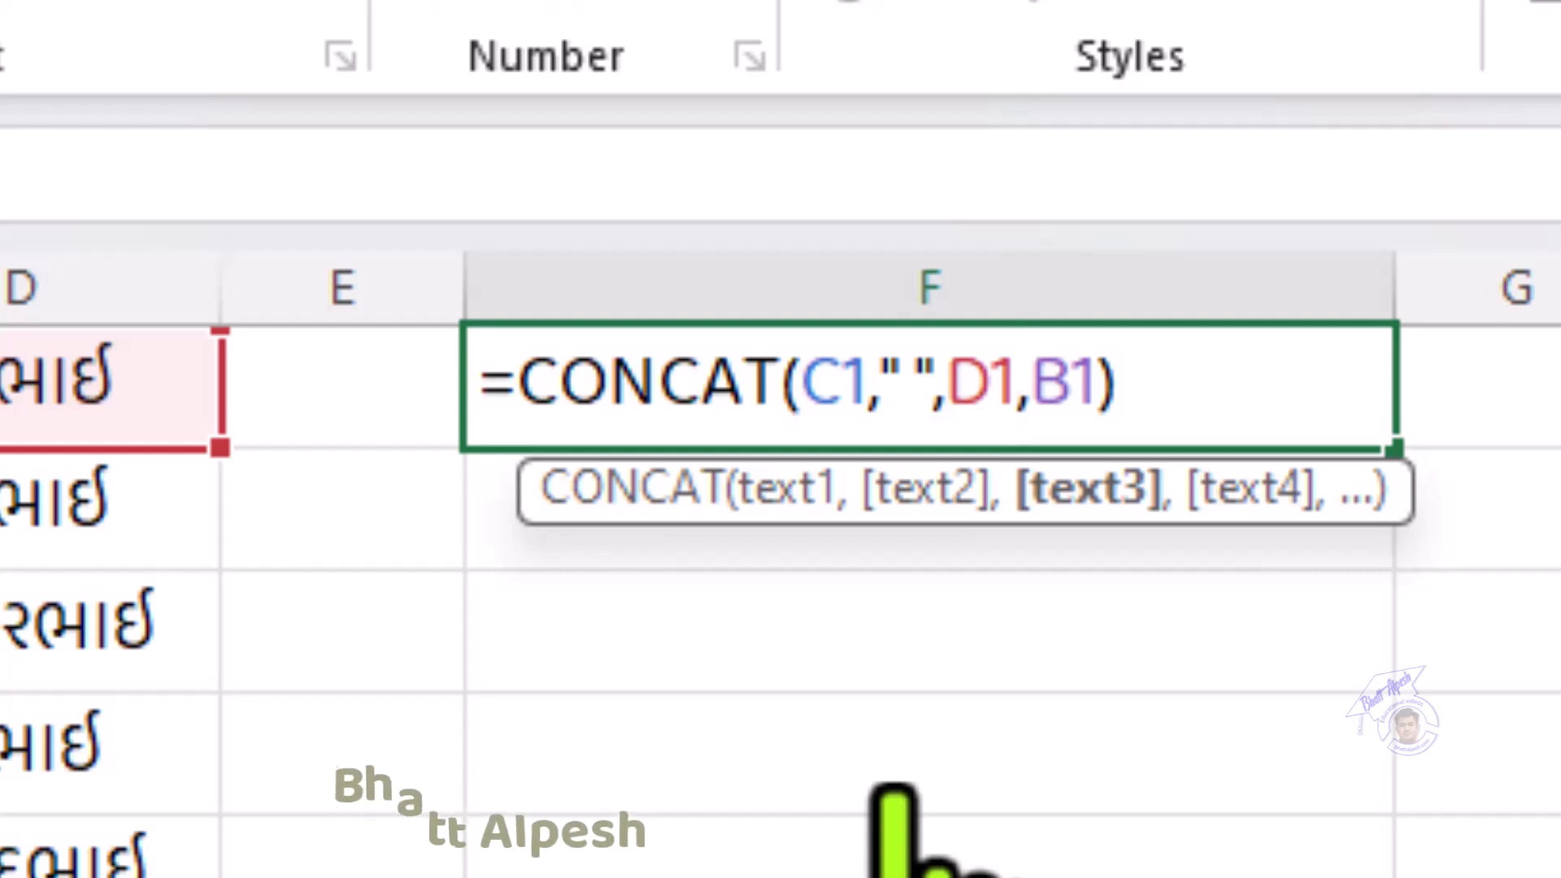
key("Right")
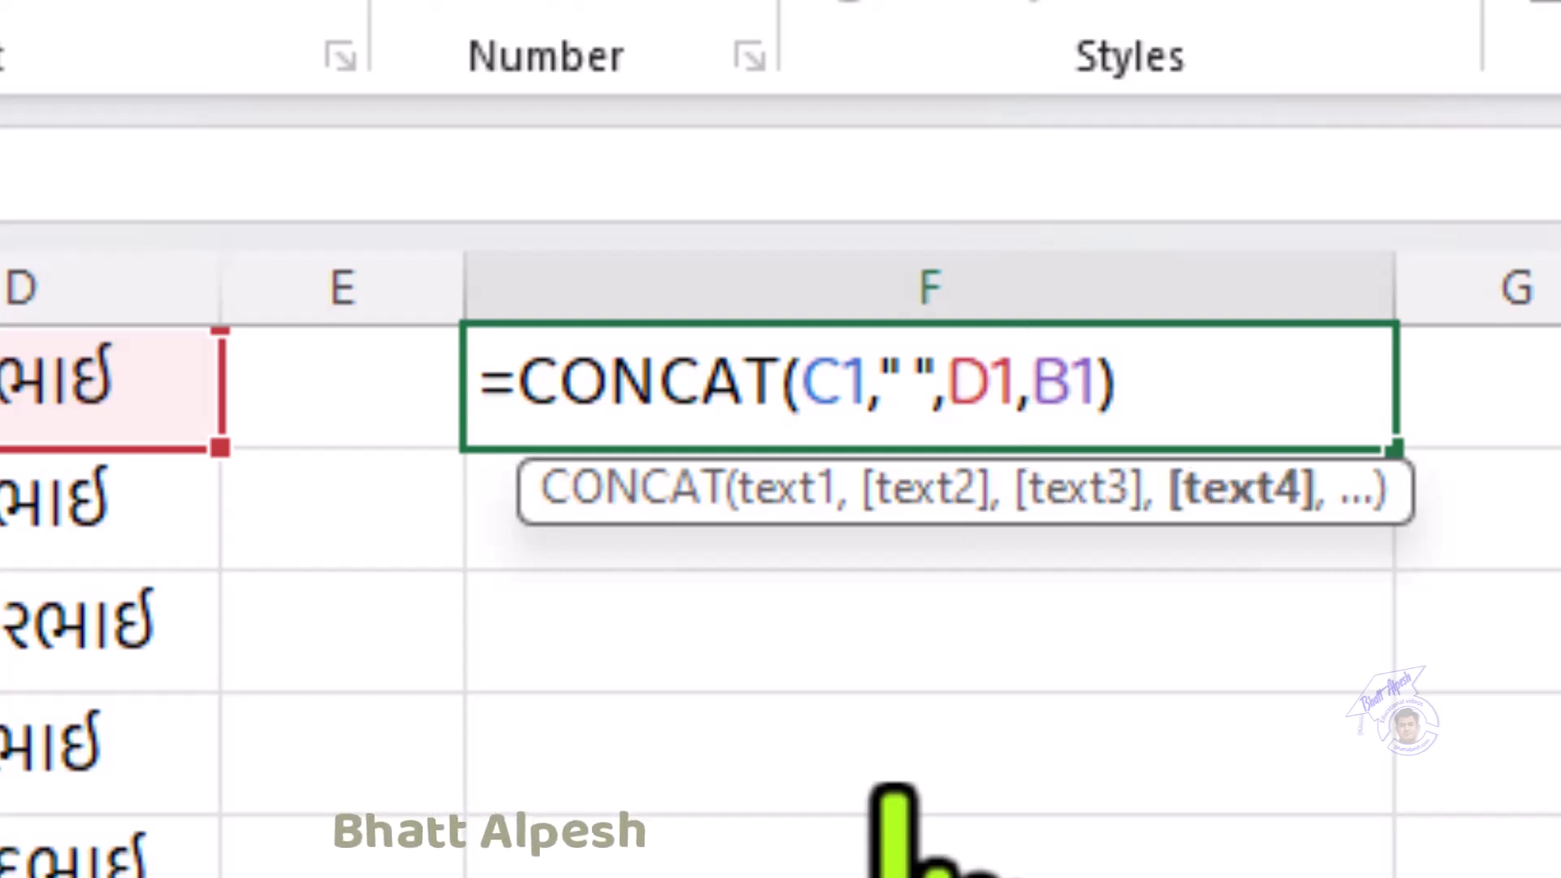
type("\"")
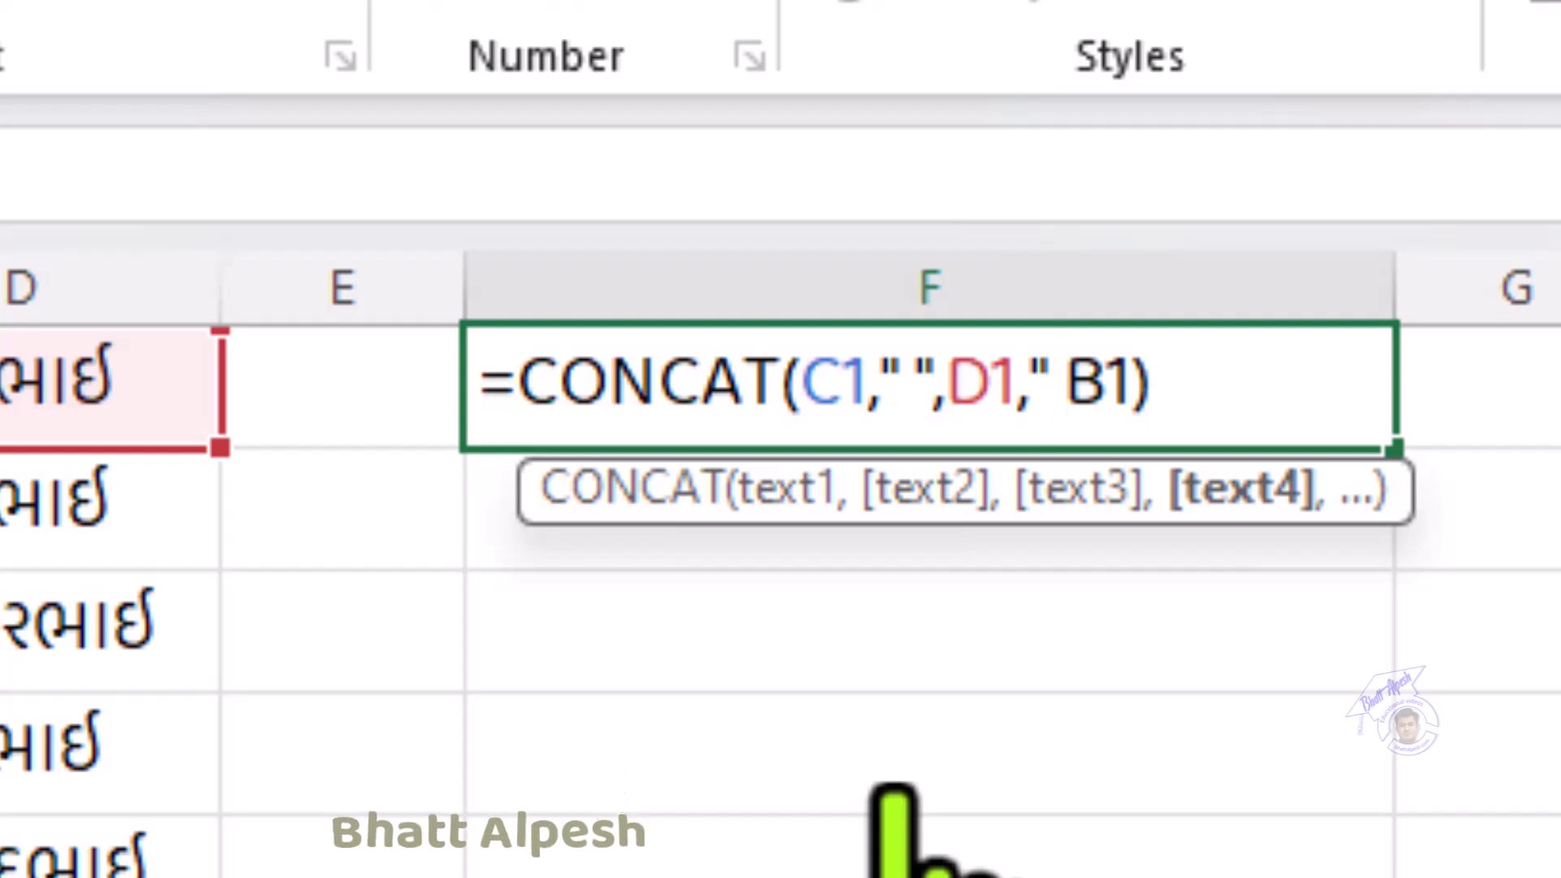
type(" \"")
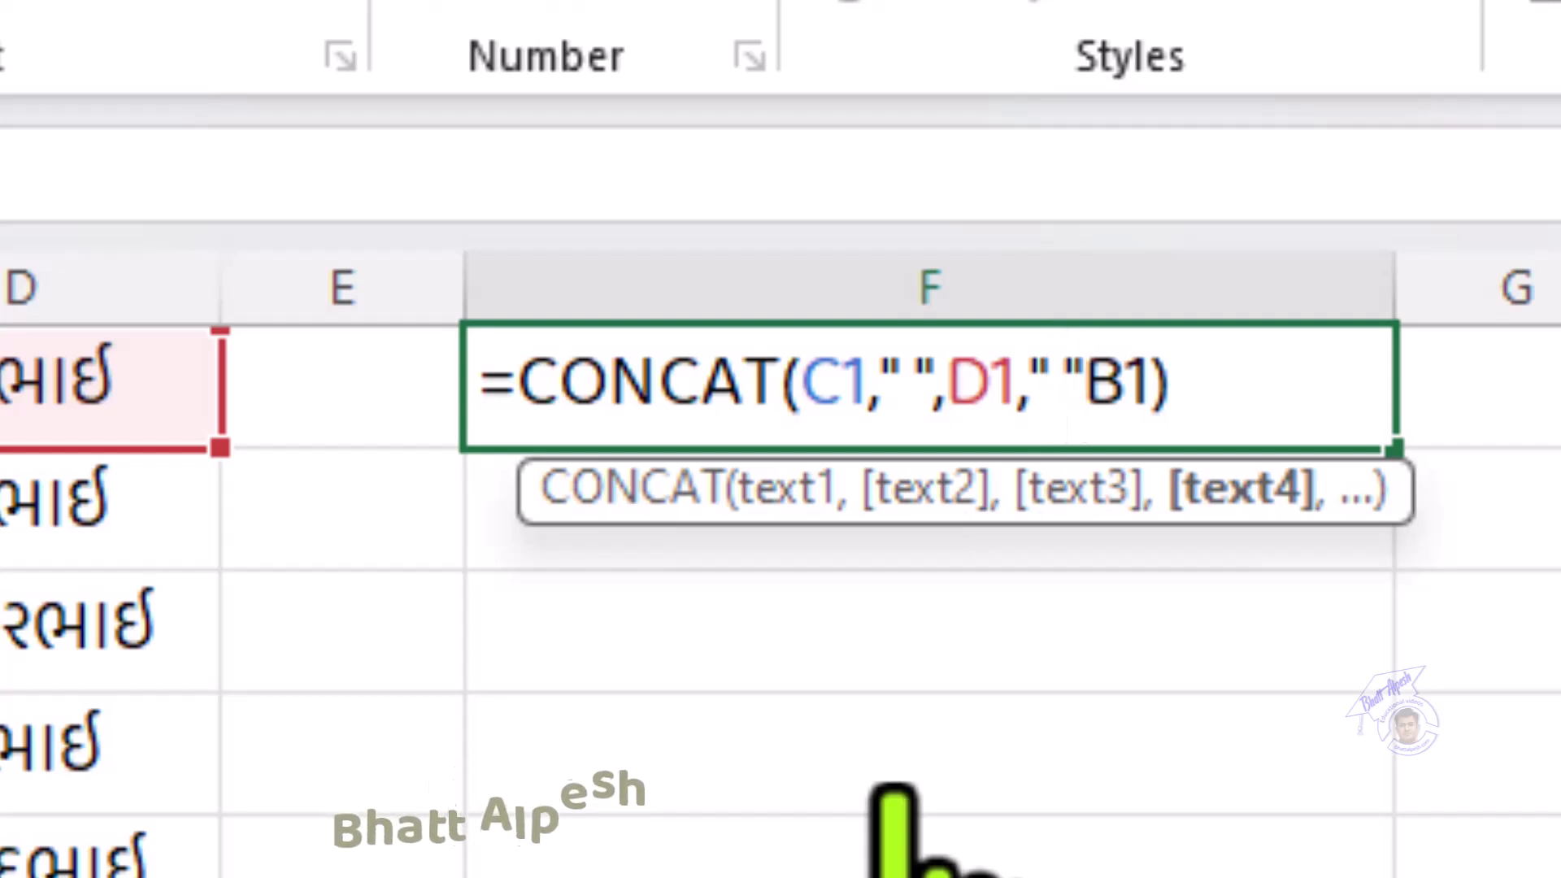
type(",")
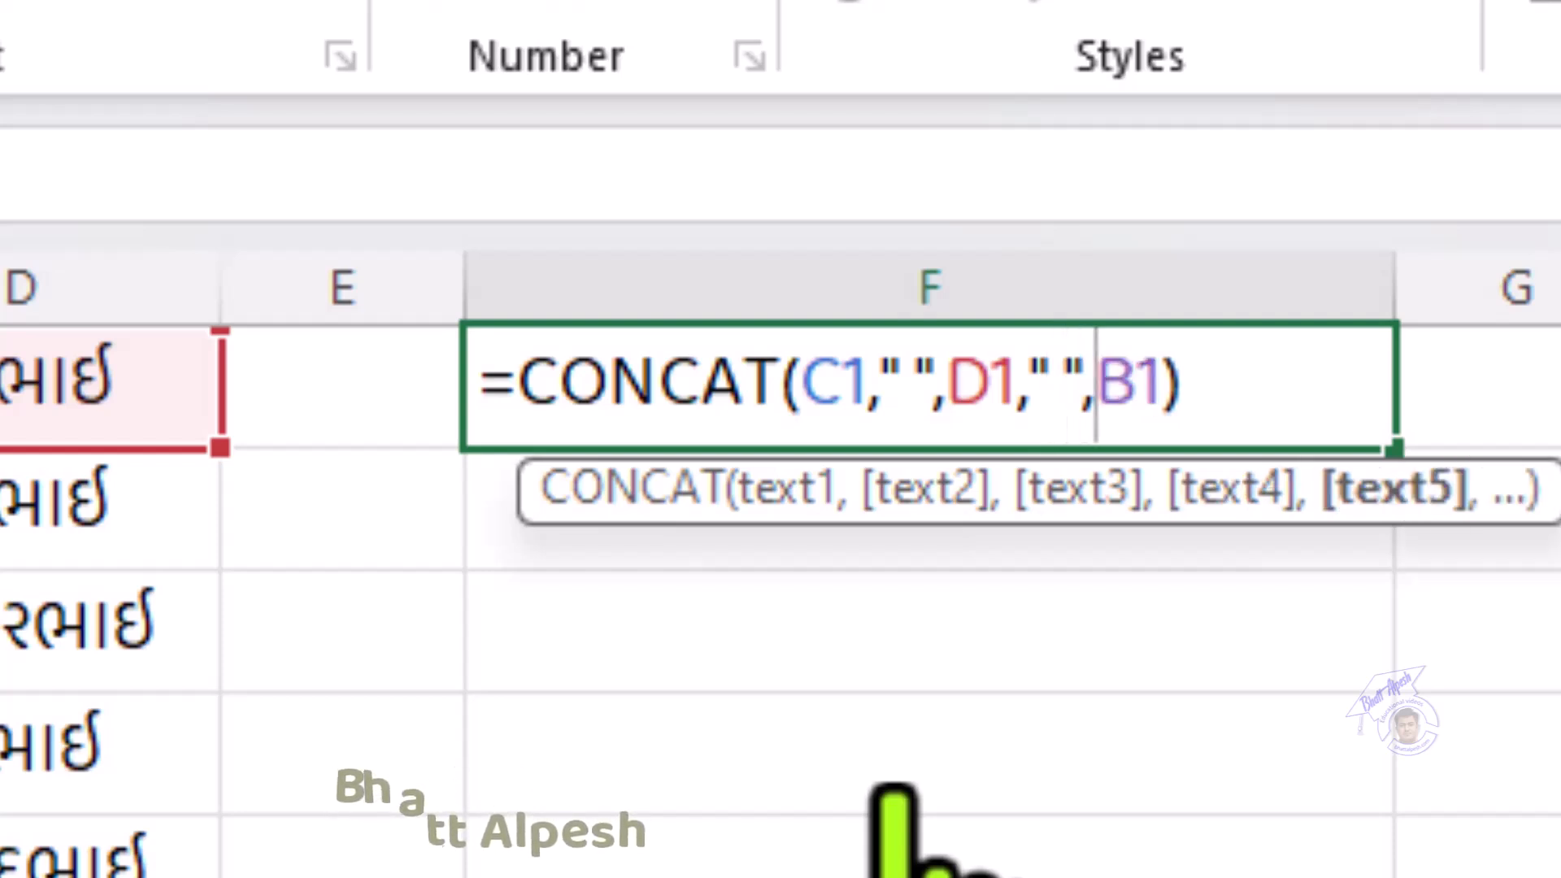
key("Return")
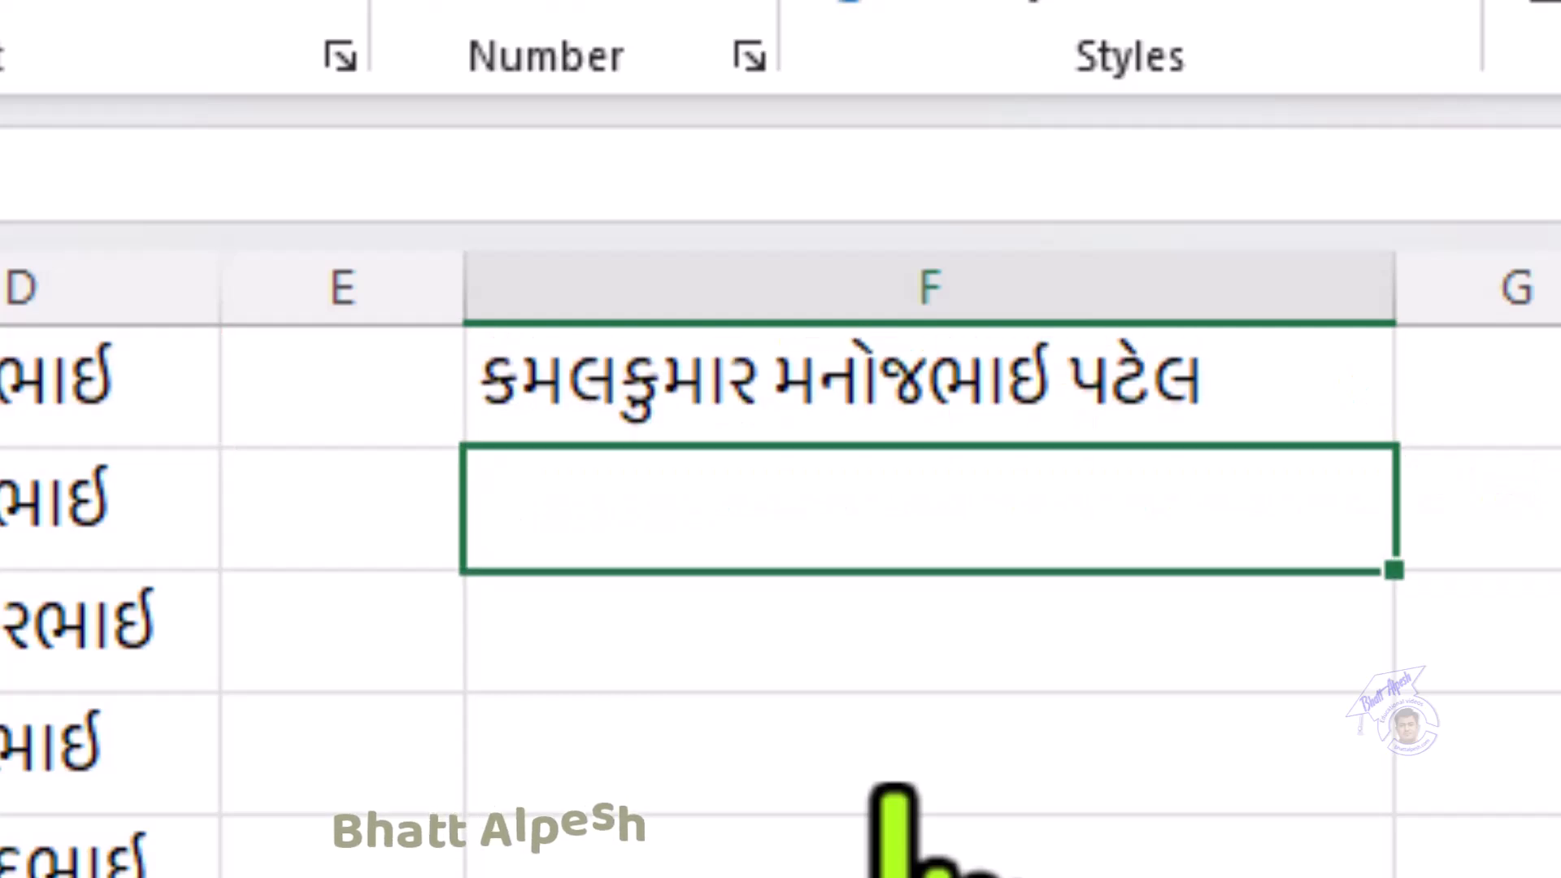
Step: Copy F1's spaced CONCAT formula down column F to row 15 and check F2's copy
left_click(825, 419)
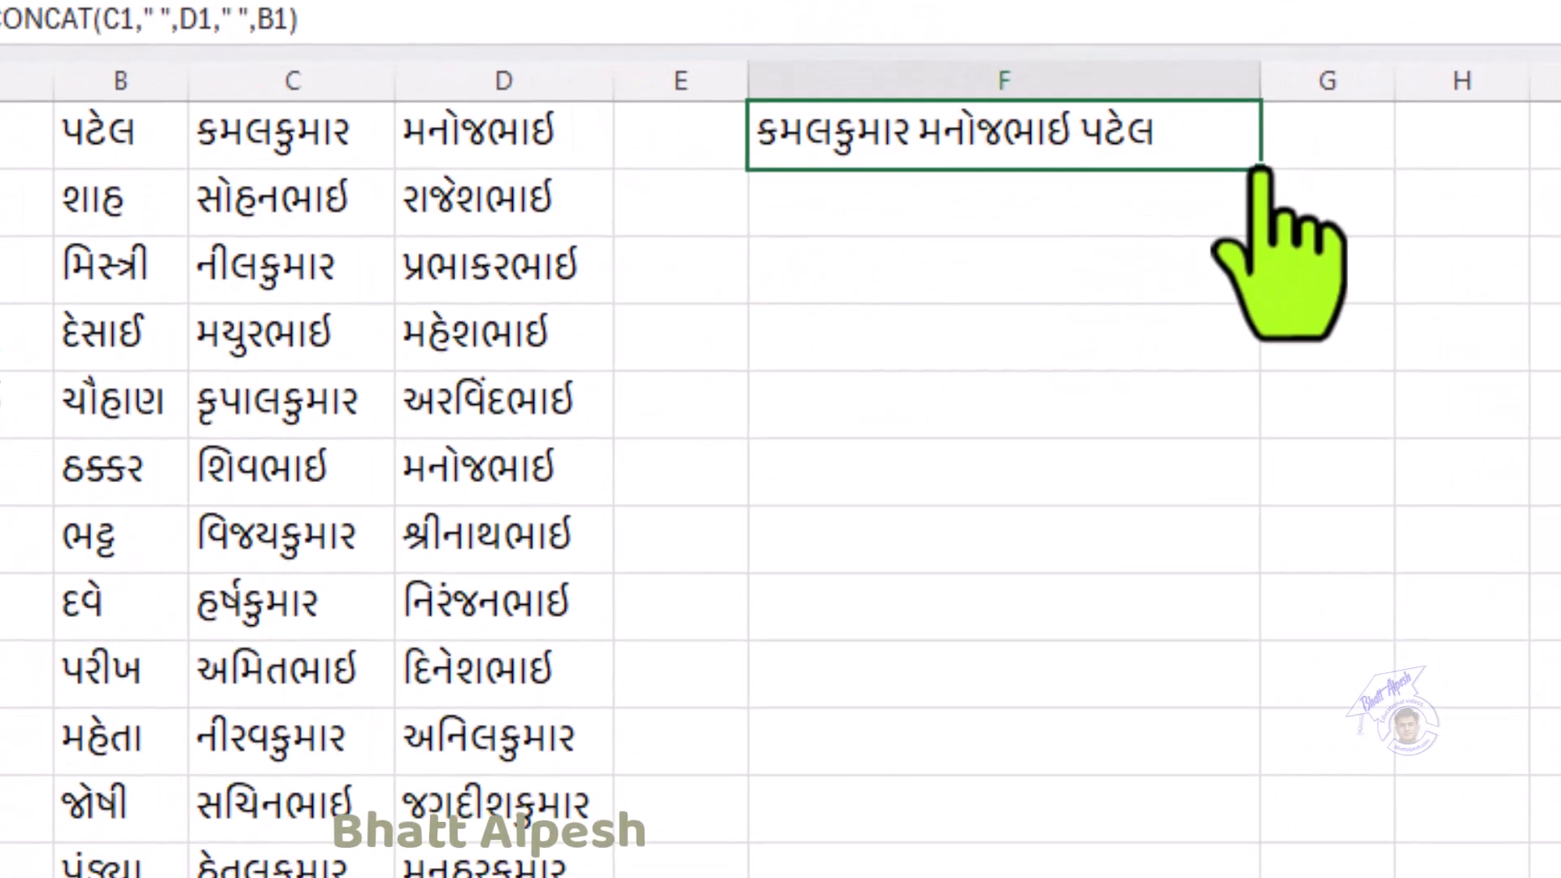
left_click_drag(1259, 170, 1188, 776)
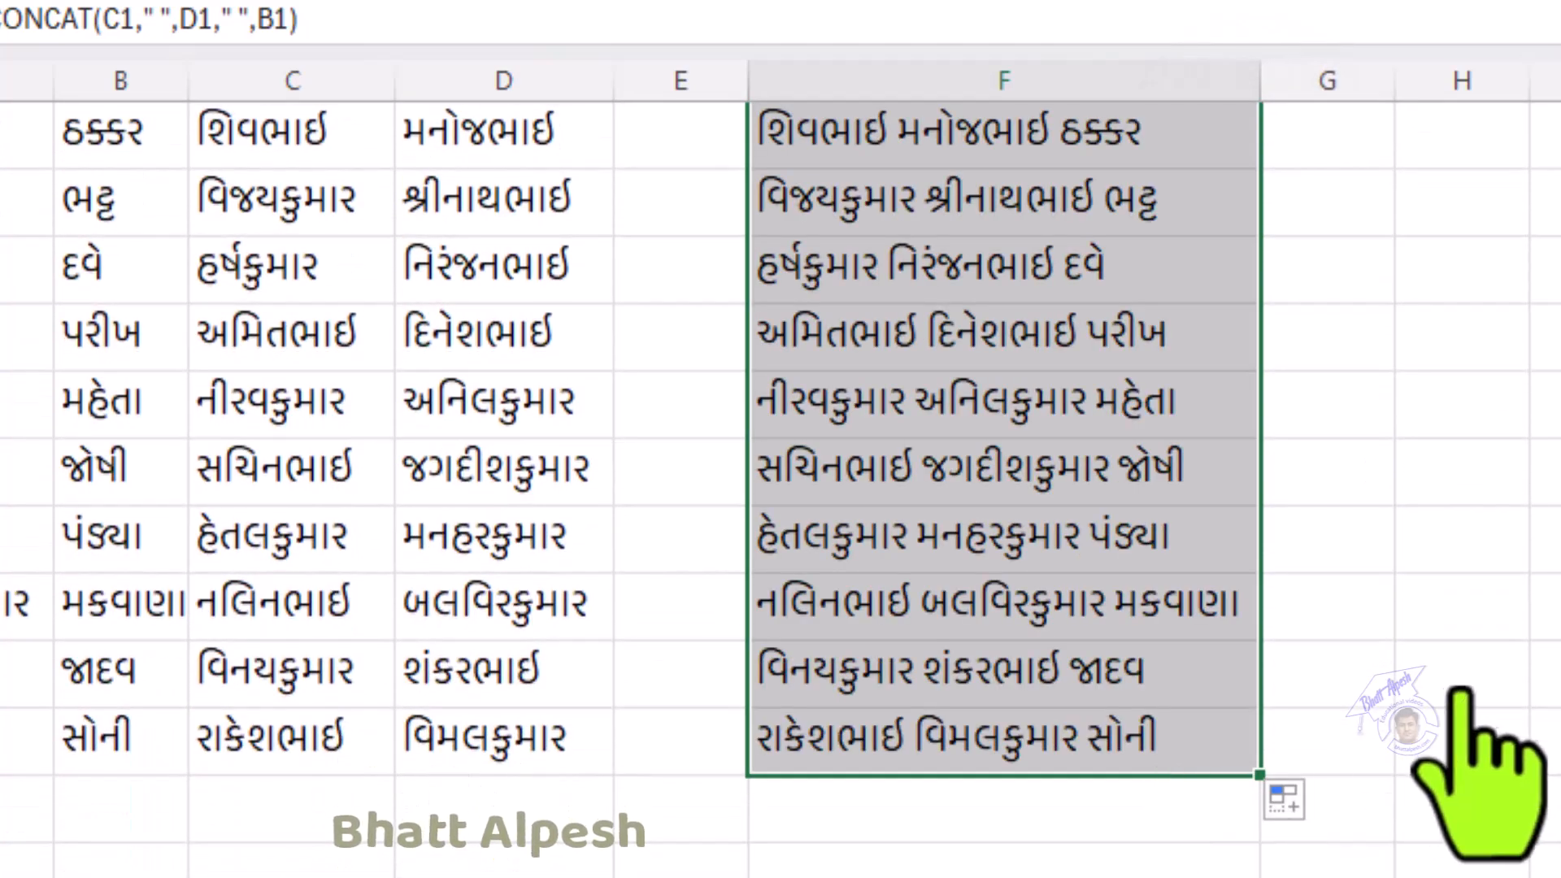
scroll(1467, 690, "up", 2)
left_click(1205, 203)
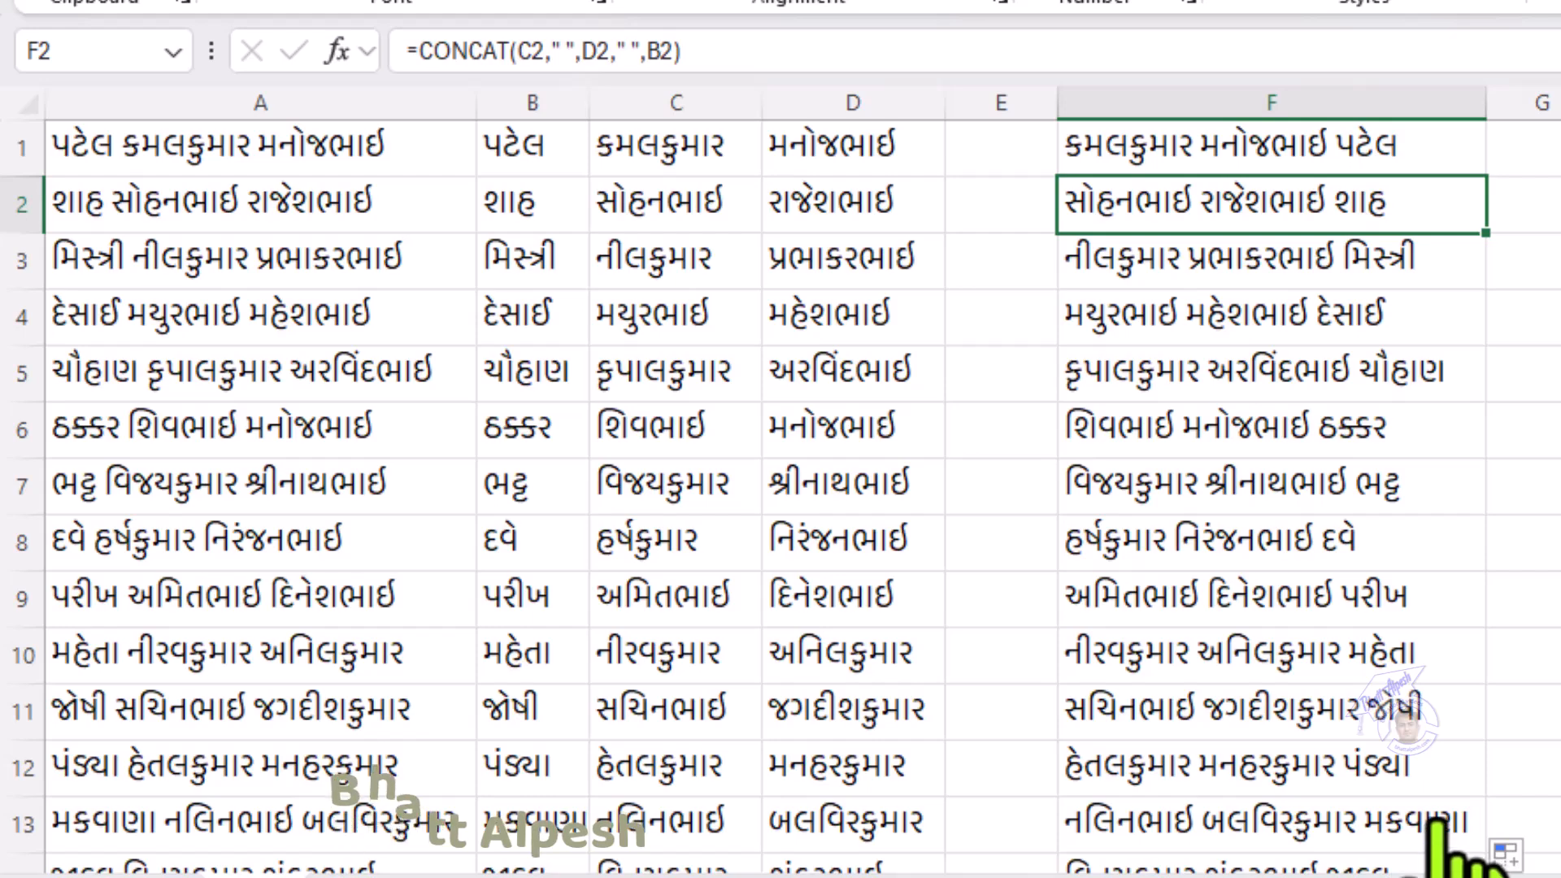
scroll(1443, 819, "down", 2)
scroll(1439, 610, "up", 2)
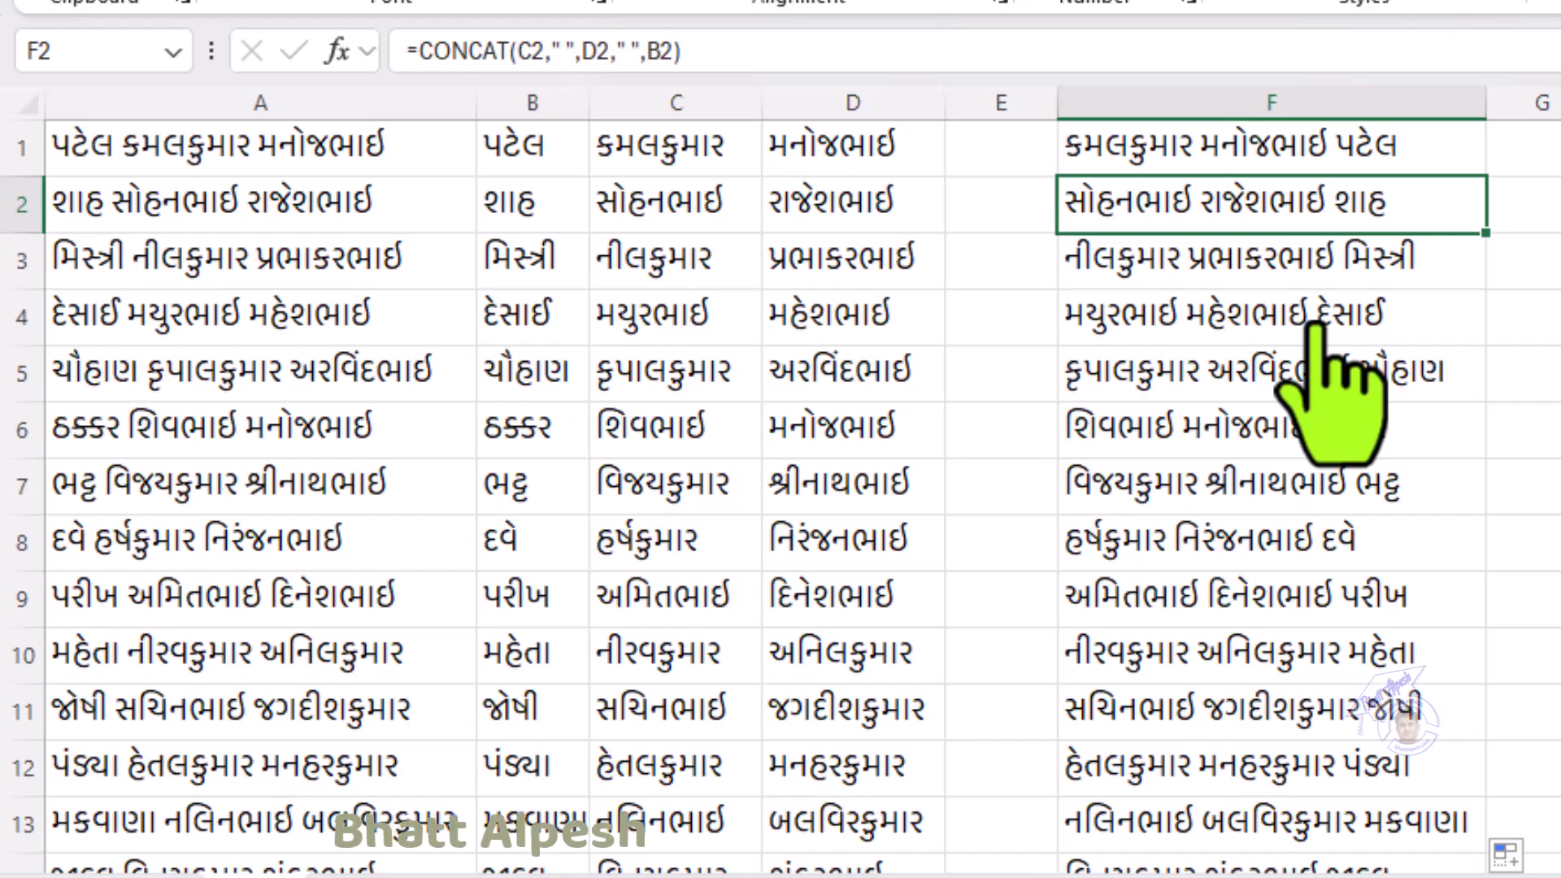
scroll(1312, 326, "down", 2)
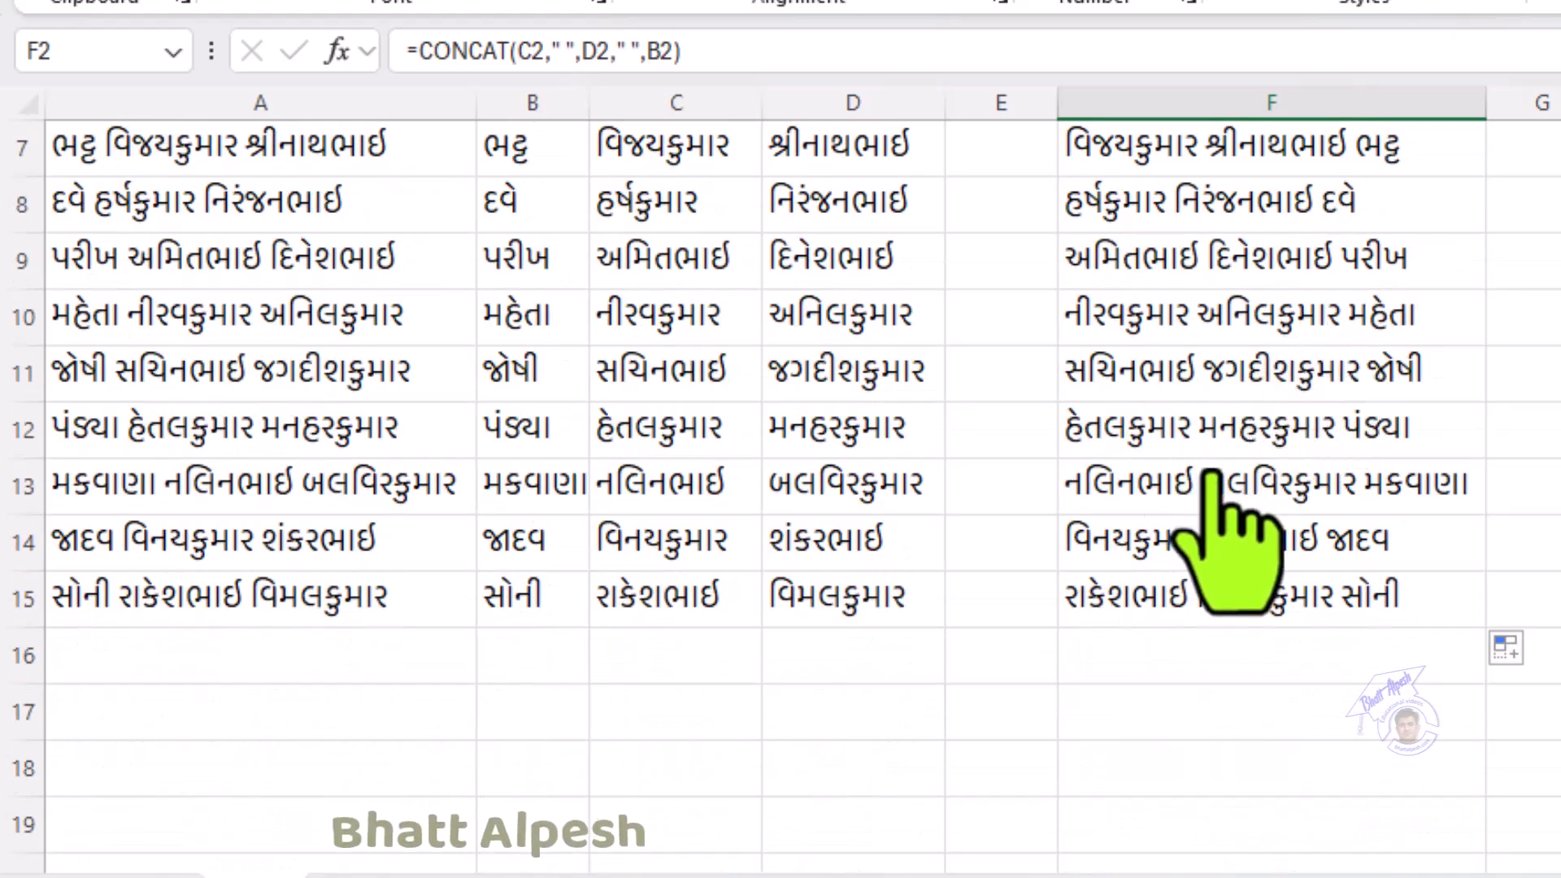
scroll(1227, 561, "up", 2)
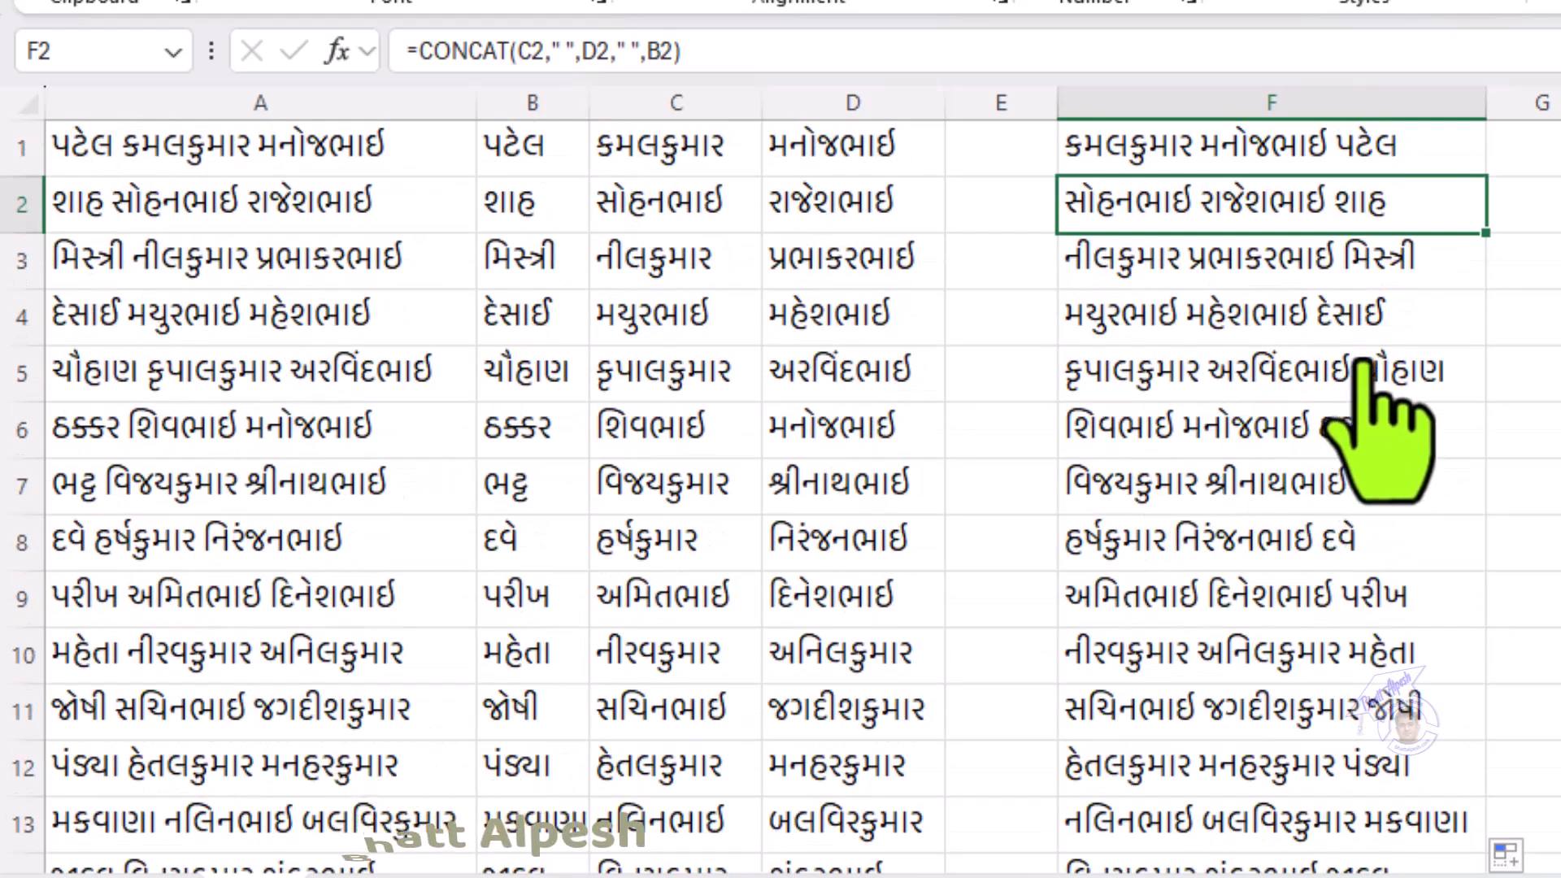